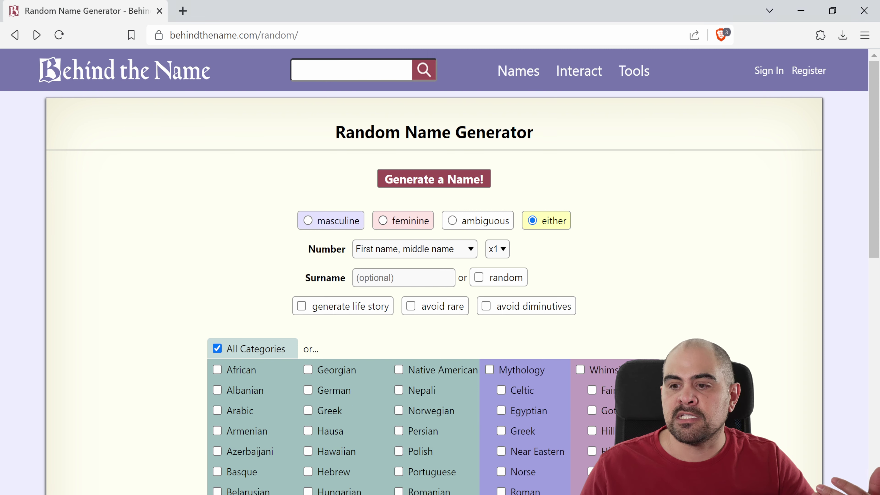
Step: Choose feminine, x5 names and random surname, limiting categories to only Dutch and Spanish
left_click(383, 222)
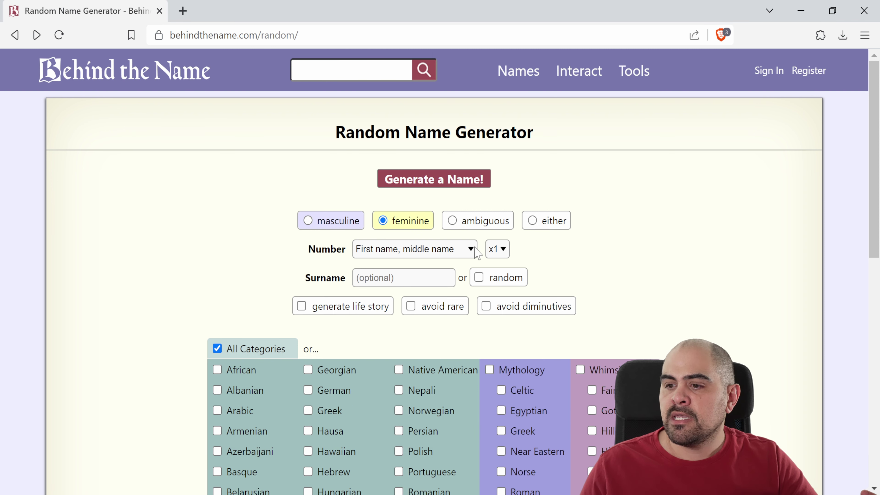
left_click(503, 250)
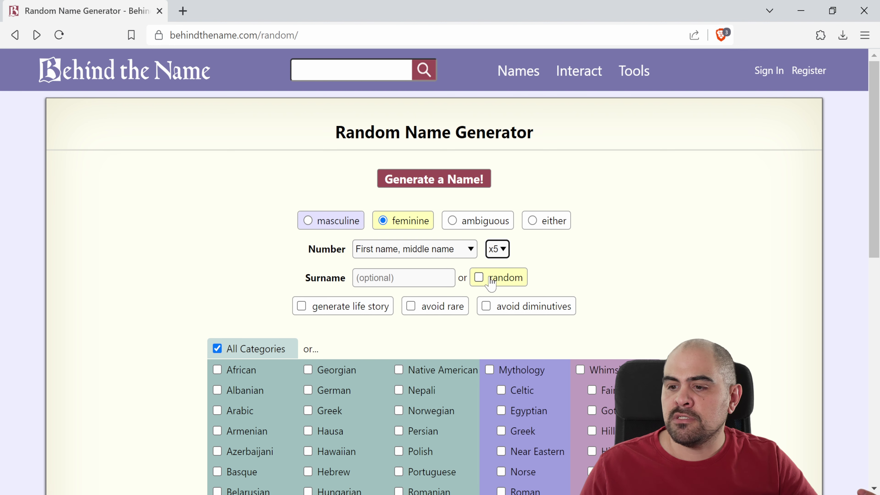
left_click(492, 282)
scroll(583, 298, "down", 7)
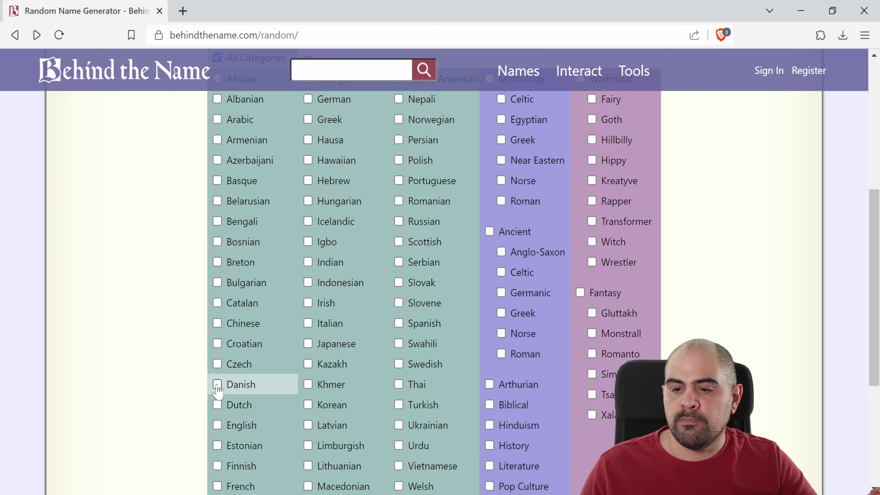
left_click(217, 405)
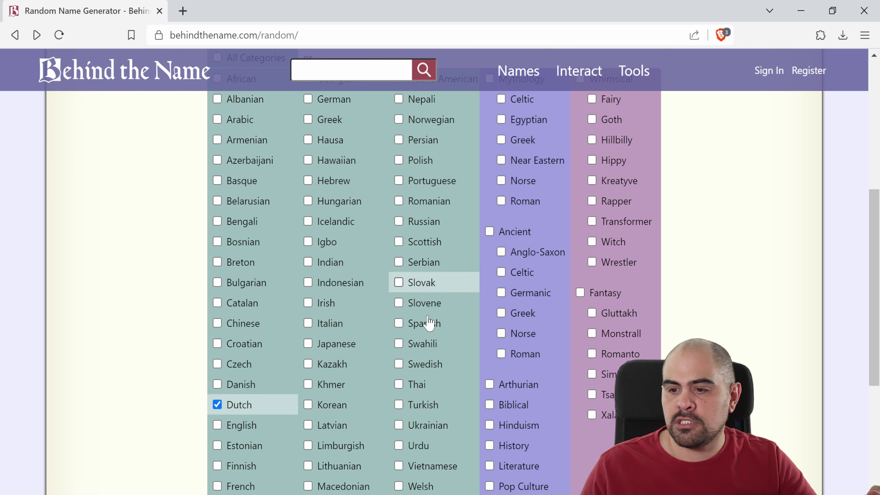
left_click(429, 323)
scroll(545, 396, "up", 5)
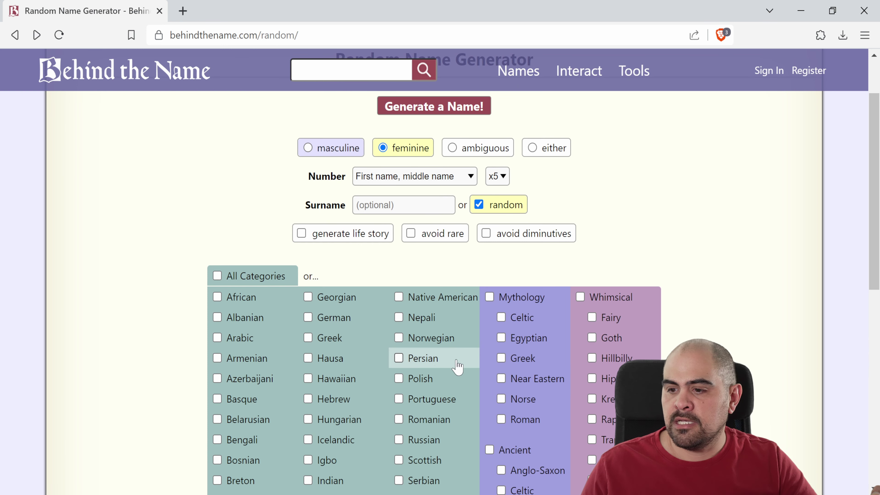
scroll(383, 343, "down", 5)
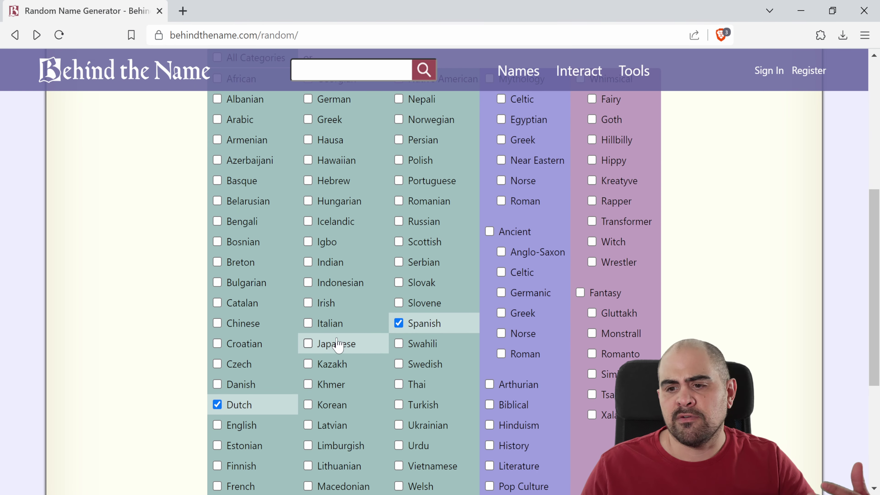
scroll(380, 348, "down", 5)
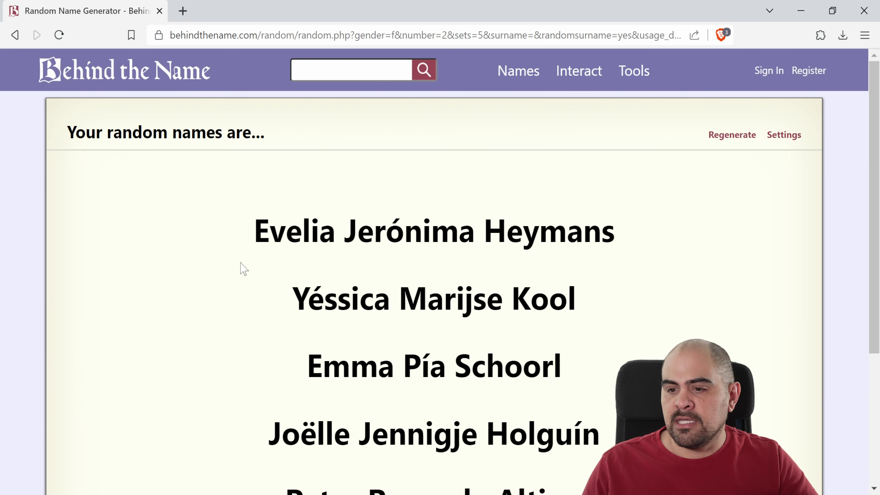
Step: Select the first generated feminine full name for copying
scroll(242, 269, "down", 3)
scroll(244, 270, "up", 2)
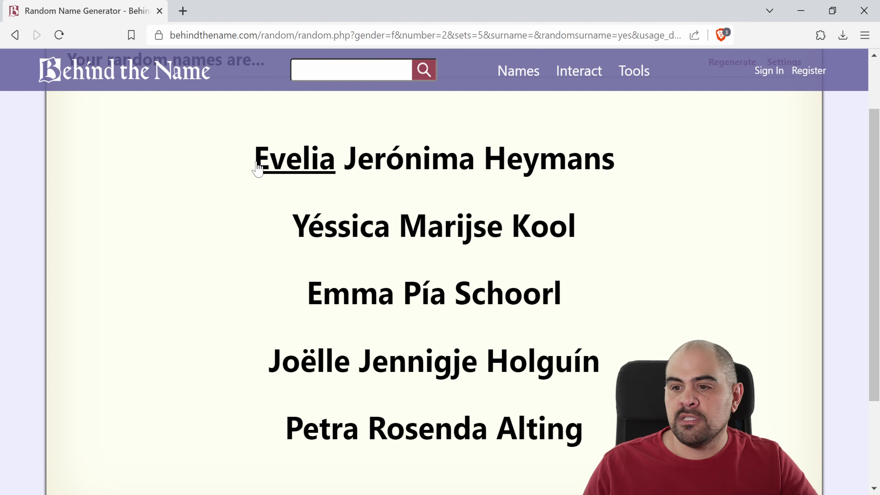
left_click_drag(255, 165, 635, 156)
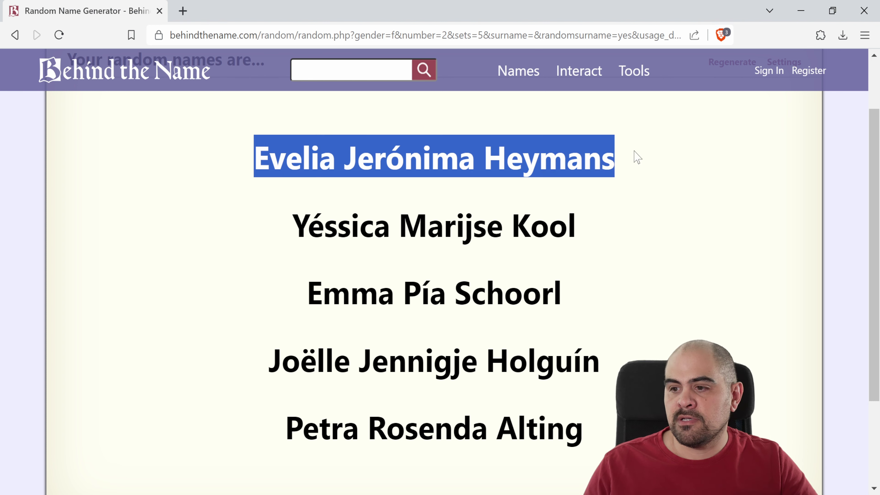
Step: Paste the RAW photo portrait prompt into txt2img and choose DPM++ 2M Karras sampling
left_click(801, 11)
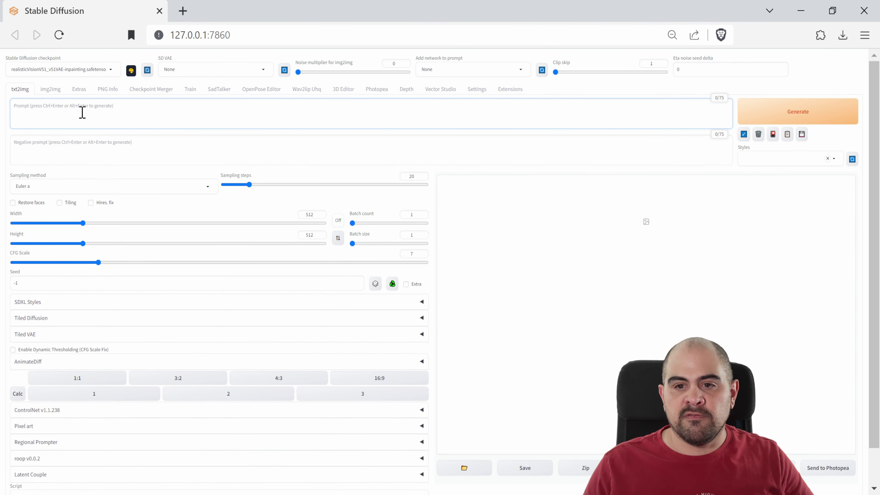
key("ctrl+v")
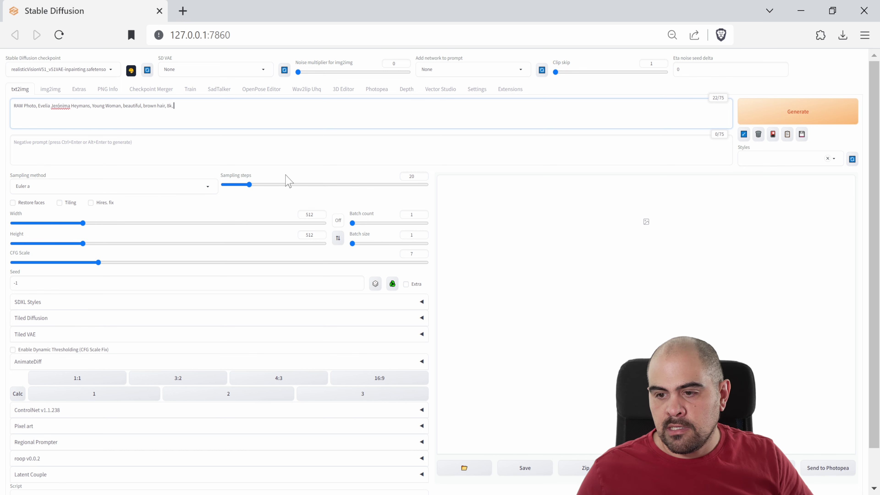
left_click(104, 186)
left_click(54, 327)
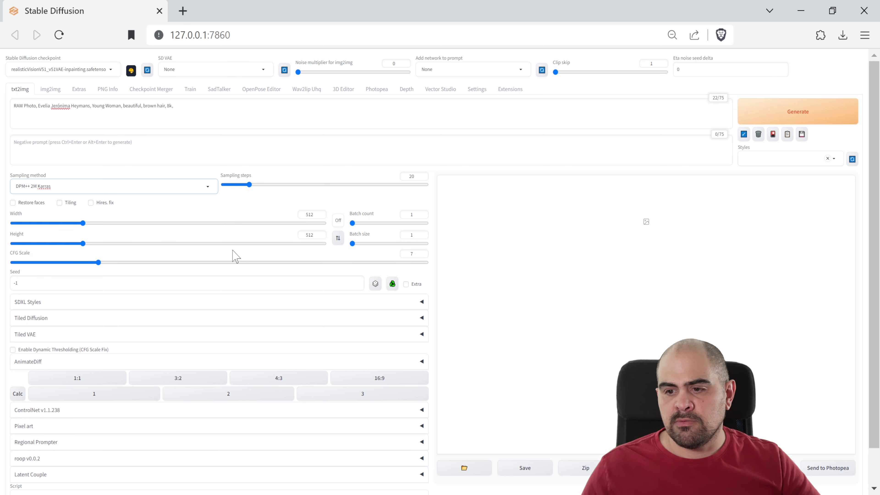
Step: Generate the first portrait and preview it full screen
left_click(794, 113)
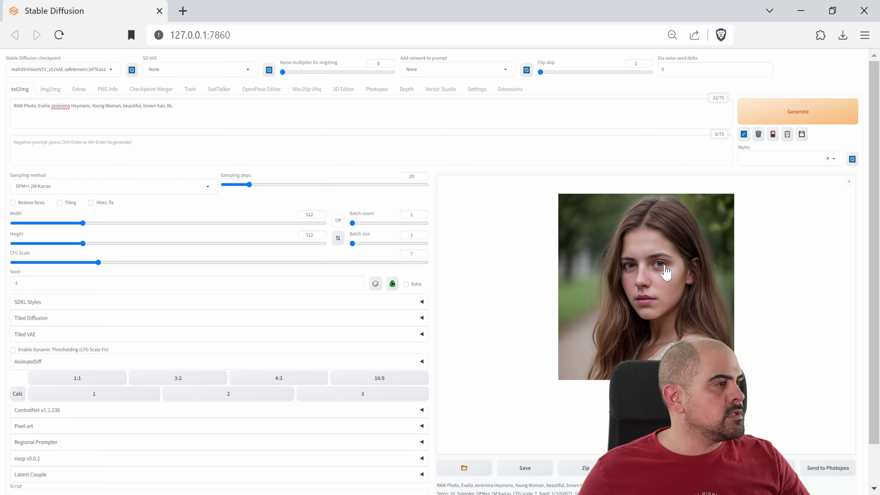
left_click(671, 270)
left_click(774, 203)
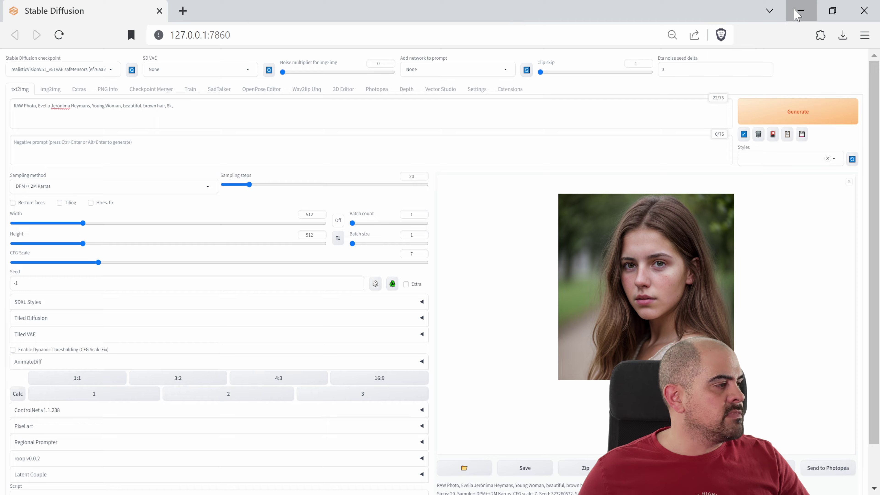
Step: Grab the second generated name, set height to 768, and prefix the prompt with 'portrait of,'
left_click(800, 11)
left_click_drag(637, 226, 289, 246)
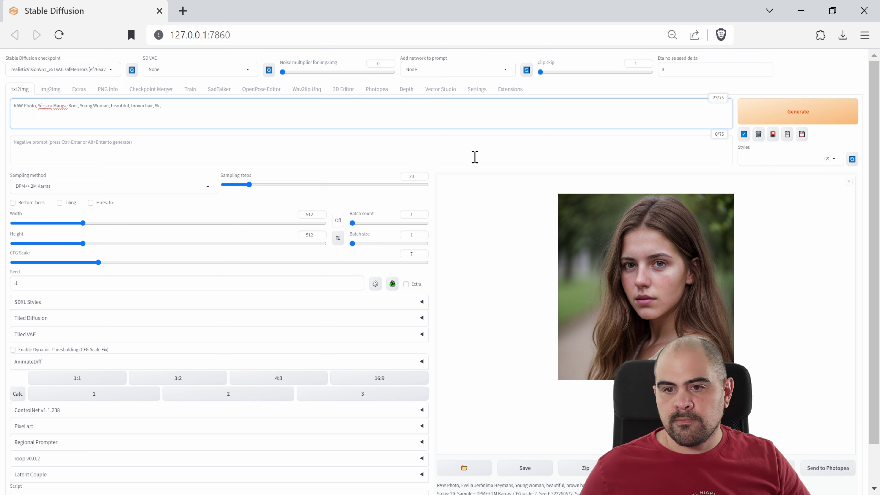
left_click(107, 243)
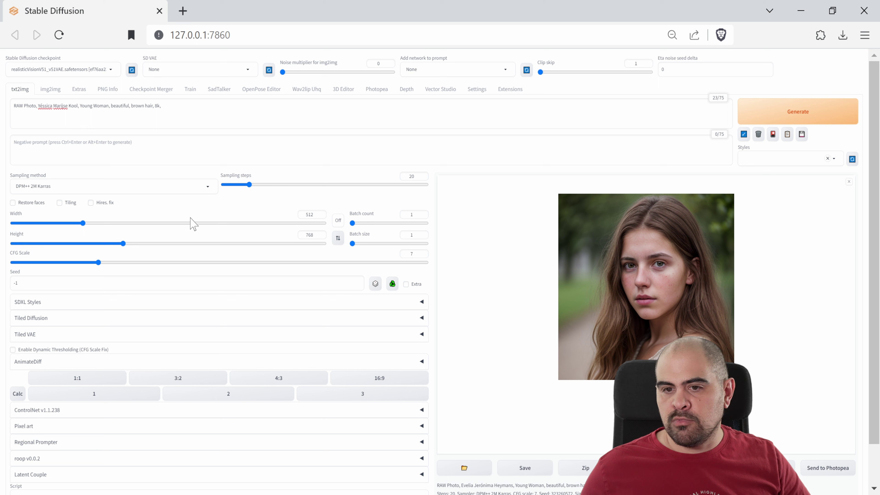
left_click(293, 107)
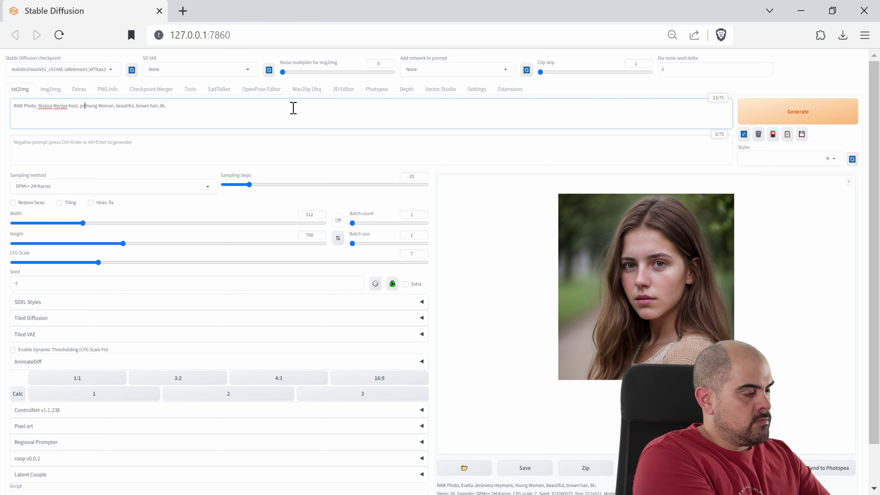
key("ctrl+Left")
key("ctrl+Left")
key("ctrl+Left")
key("ctrl+Left")
key("ctrl+Left")
key("ctrl+Left")
type("portrait")
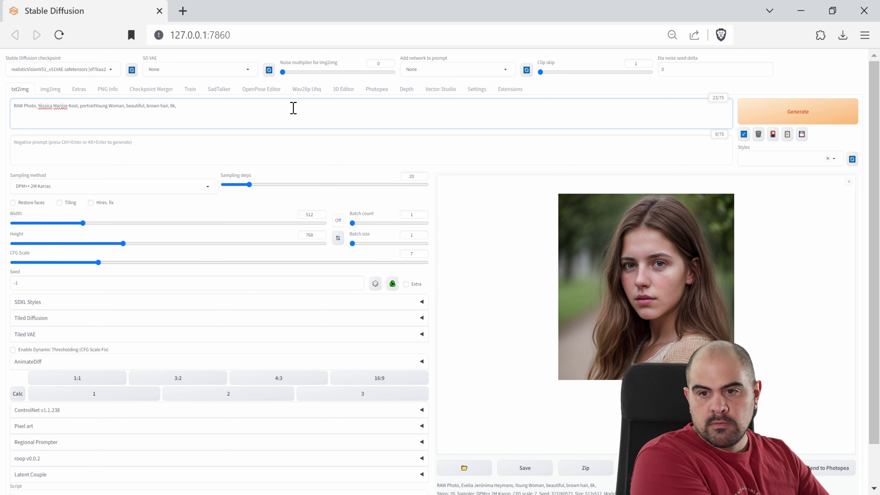
type(" of,")
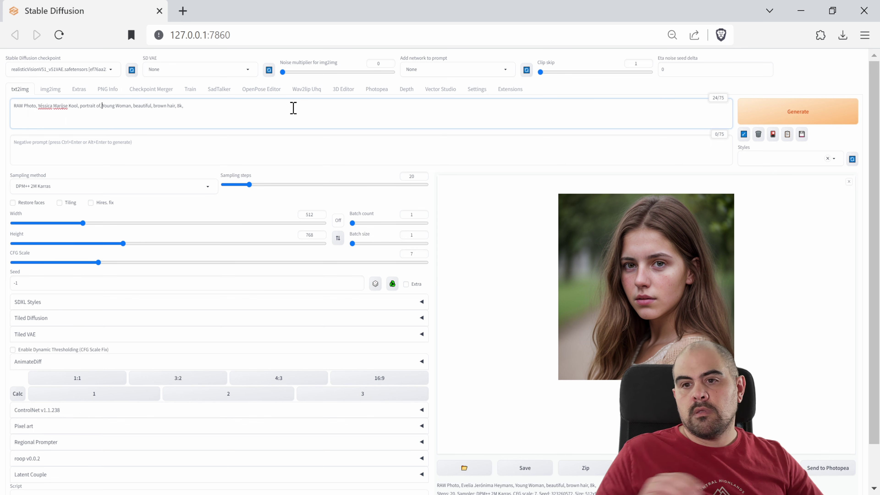
Step: Generate a 512×768 portrait from the revised prompt and preview it full screen
left_click(778, 116)
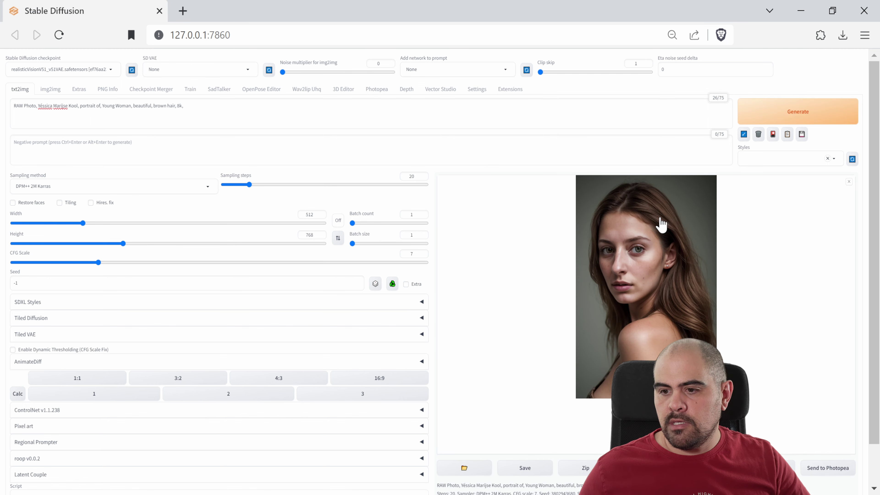
left_click(662, 225)
left_click(710, 203)
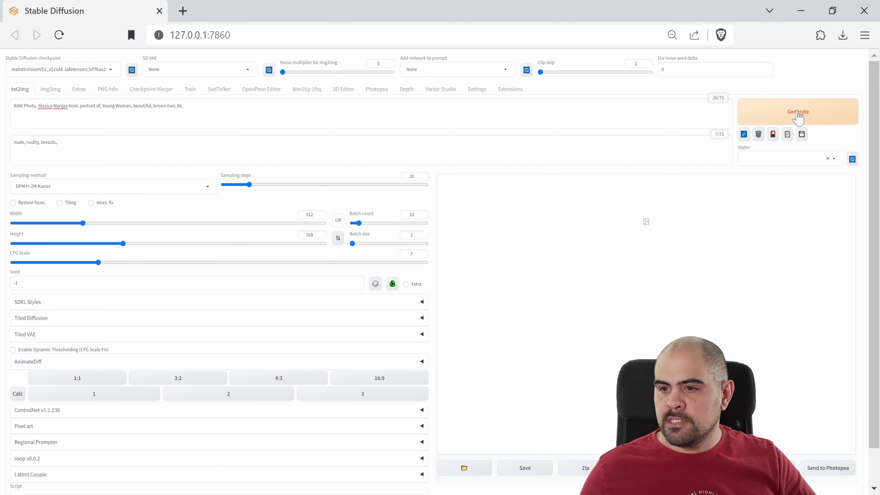
Step: Generate the batch of ten portraits and inspect the result grid full screen twice
left_click(799, 113)
left_click(649, 259)
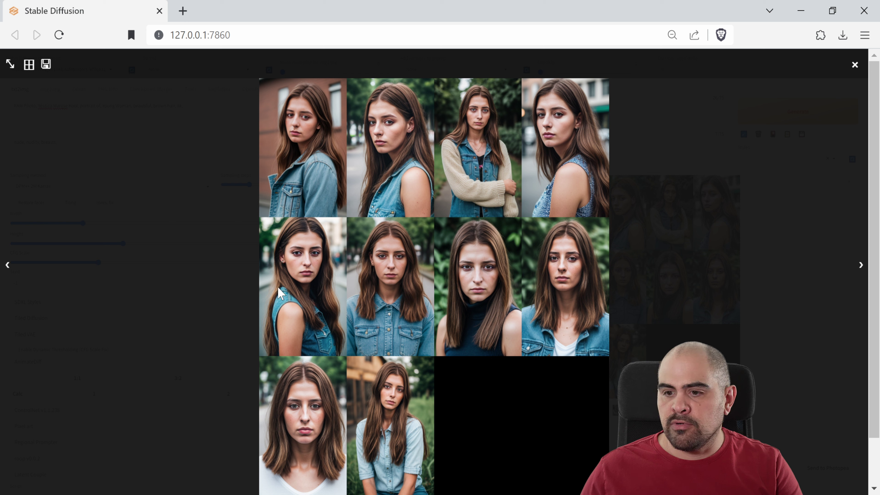
left_click(315, 276)
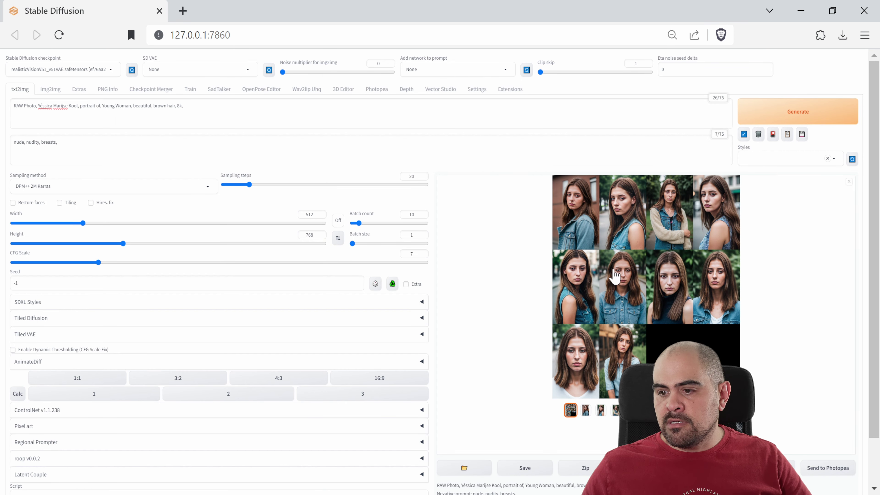
left_click(624, 276)
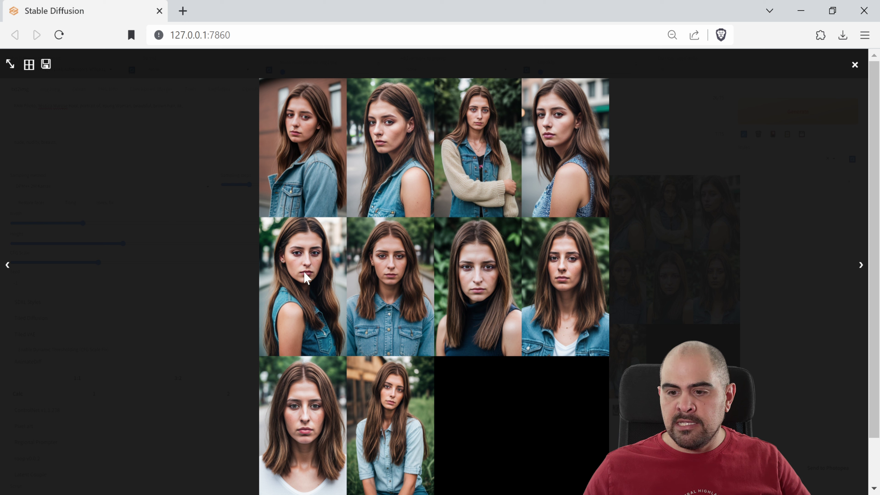
left_click(288, 290)
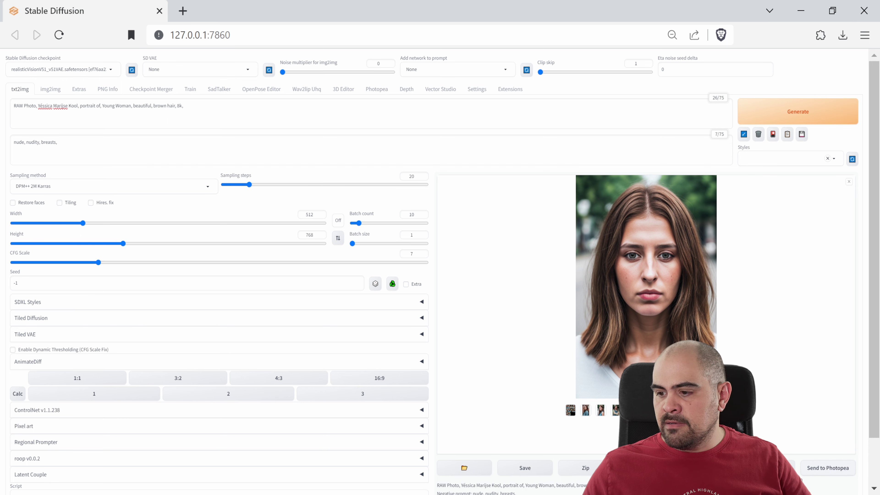
Step: Send the chosen portrait to Inpaint and paint a mask over the woman's whole face
left_click(707, 467)
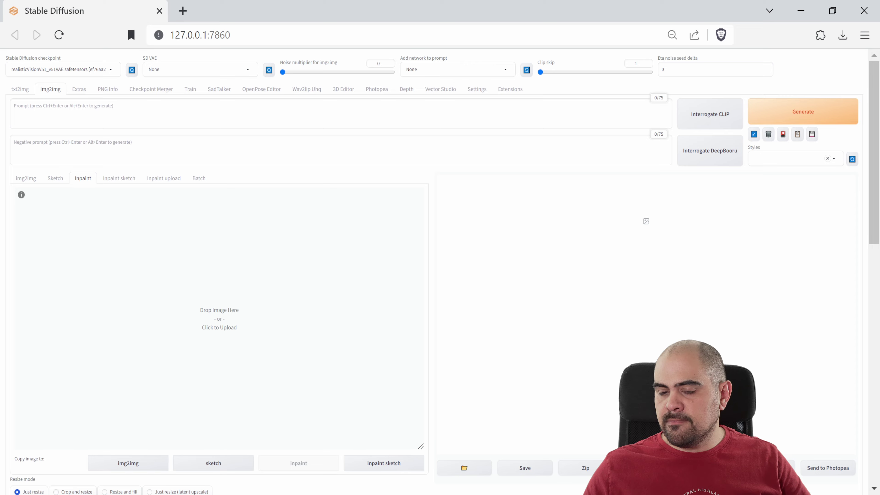
scroll(84, 357, "down", 6)
scroll(252, 305, "up", 6)
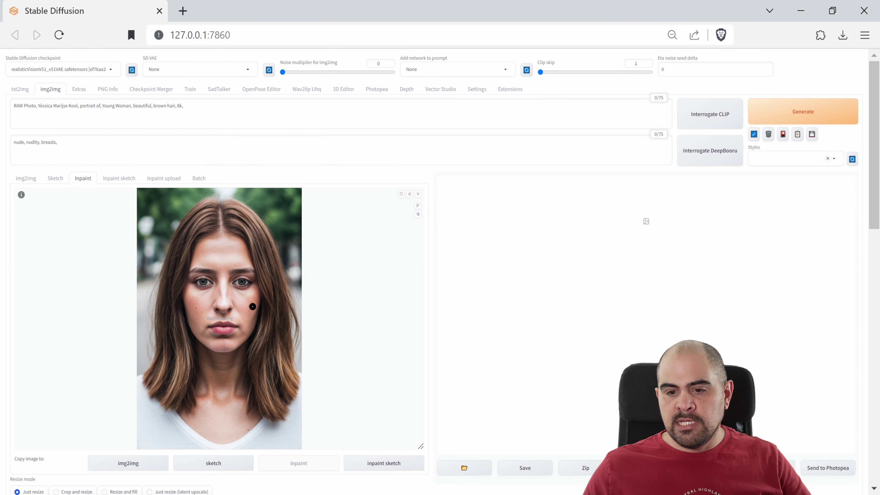
scroll(239, 305, "up", 3)
mouse_move(242, 339)
left_mouse_down()
mouse_move(218, 347)
mouse_move(198, 330)
mouse_move(194, 288)
mouse_move(206, 244)
mouse_move(228, 246)
mouse_move(249, 274)
mouse_move(247, 319)
mouse_move(223, 330)
mouse_move(217, 258)
mouse_move(228, 319)
mouse_move(227, 247)
left_mouse_up()
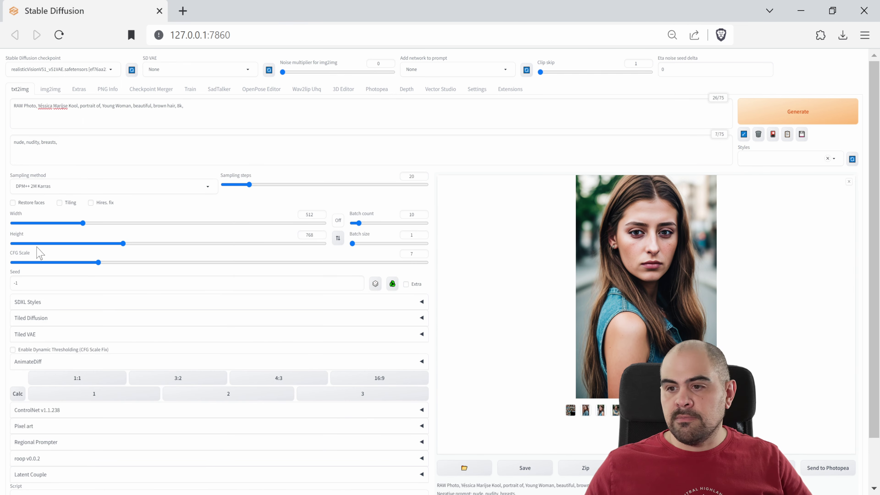
left_click(52, 92)
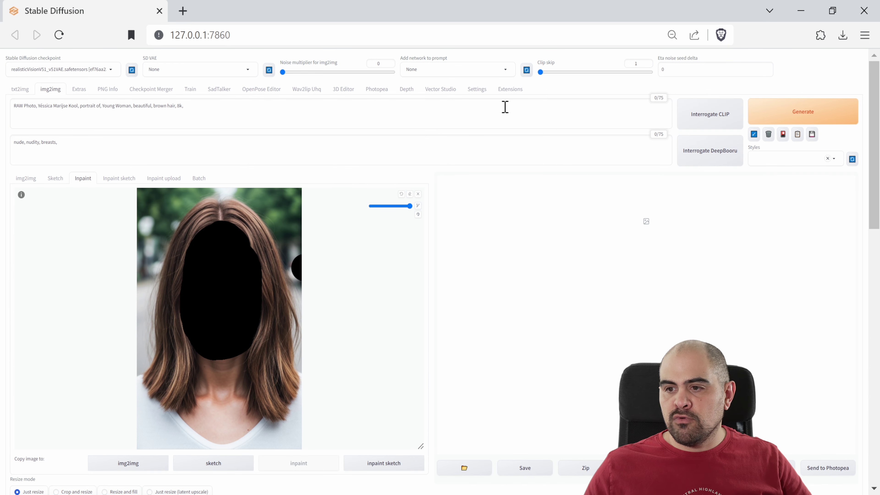
left_click(521, 91)
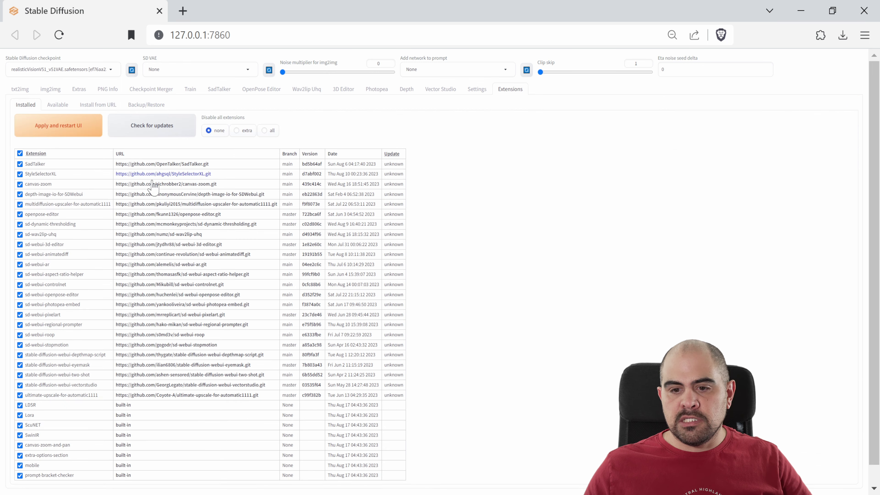
left_click(58, 104)
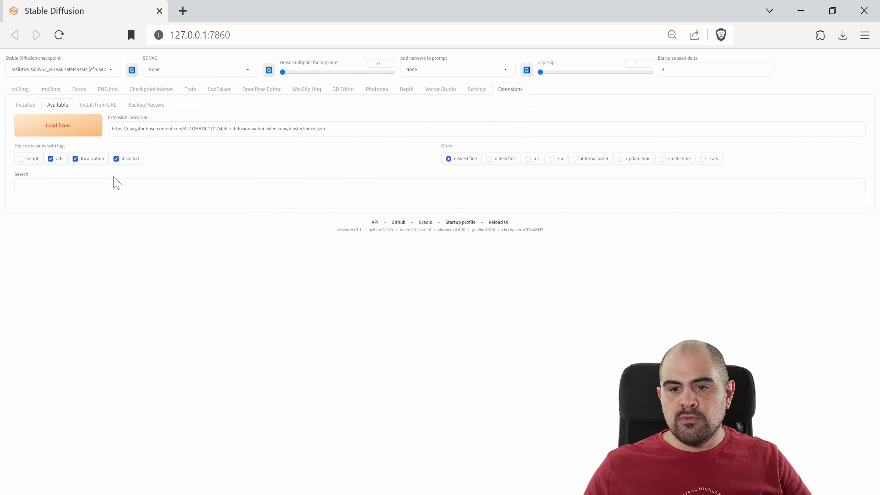
left_click(89, 133)
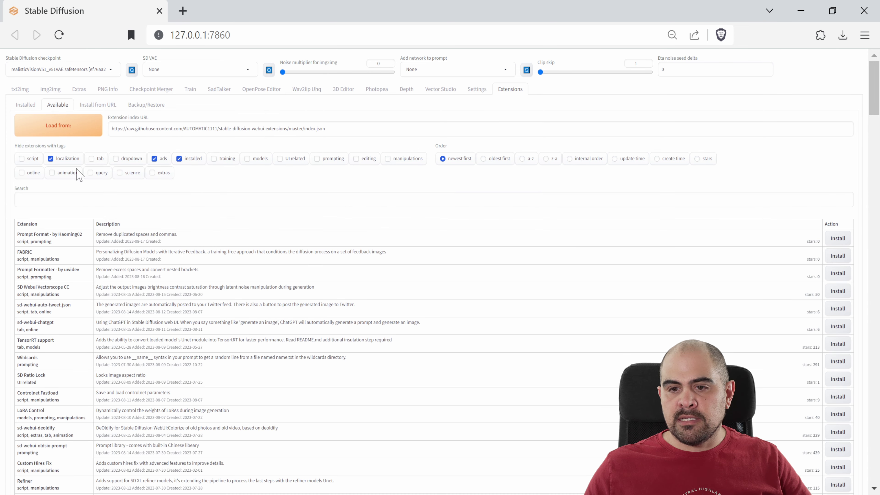
left_click(47, 200)
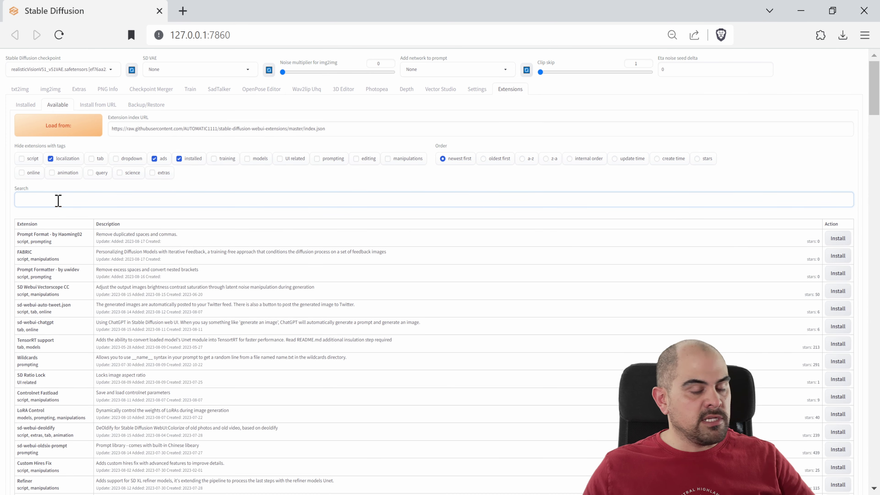
left_click(51, 91)
scroll(167, 367, "down", 15)
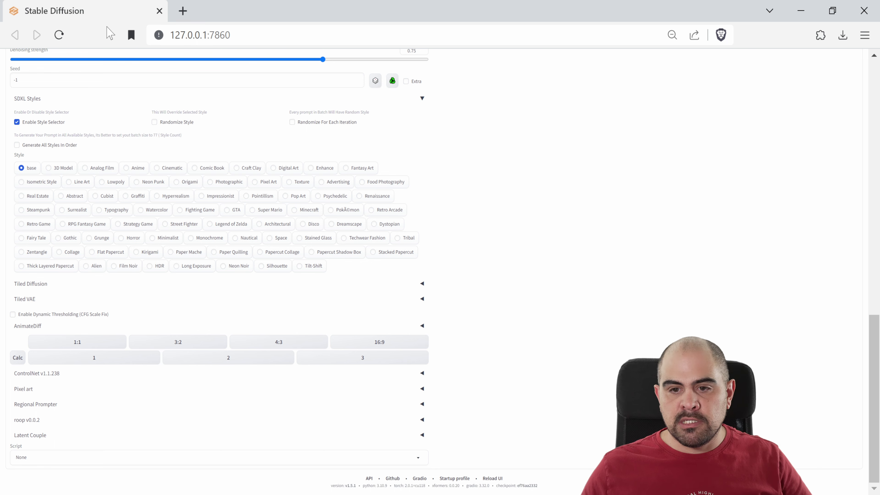
Step: Collapse the SDXL Styles panel and expand the roop face swap settings
left_click(35, 98)
left_click(27, 421)
scroll(272, 350, "down", 4)
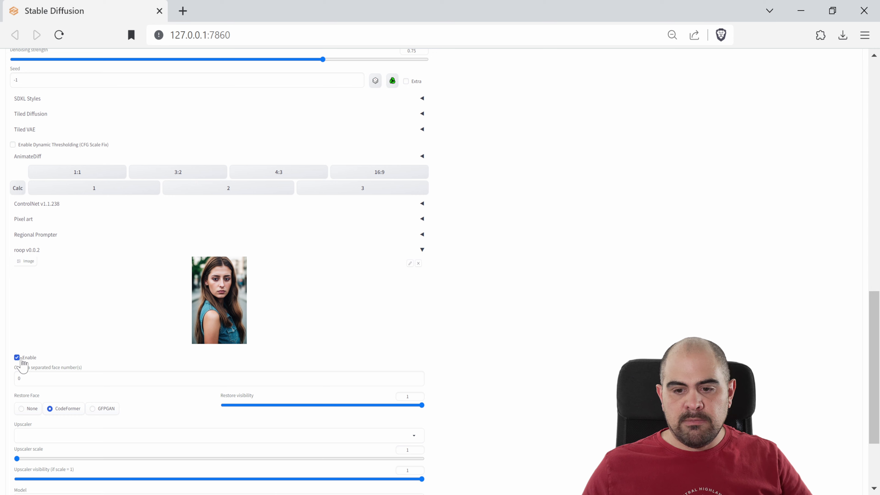
scroll(445, 340, "up", 15)
Step: Generate the face-swapped inpaint, preview it full size, then go back to txt2img
left_click(802, 113)
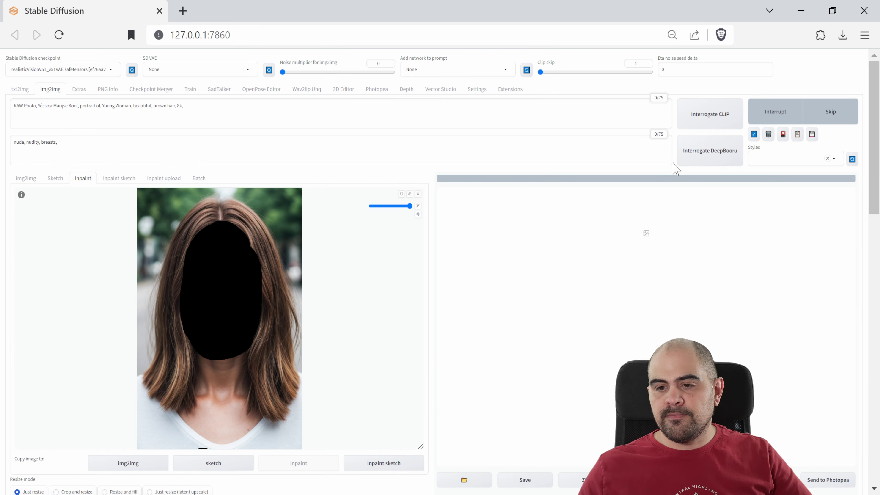
left_click(676, 187)
left_click(637, 213)
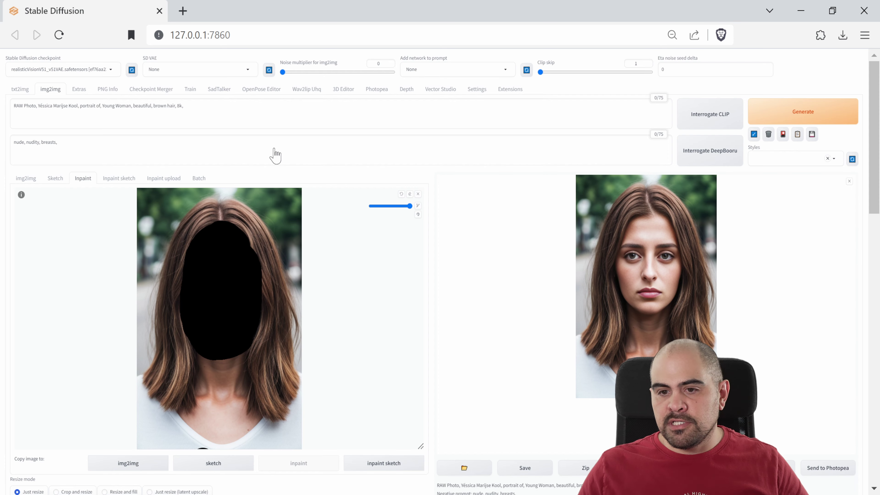
left_click(20, 89)
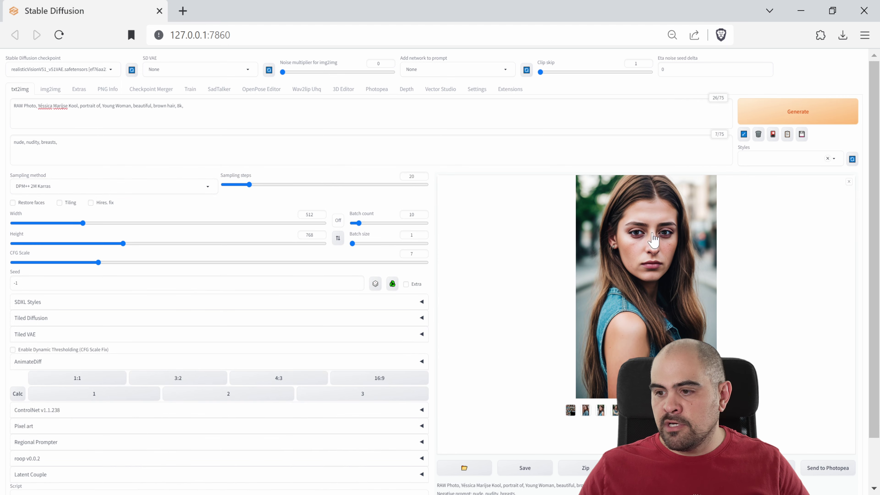
Step: Back on img2img, enlarge the face-swapped portrait twice to inspect it
left_click(58, 89)
left_click(656, 228)
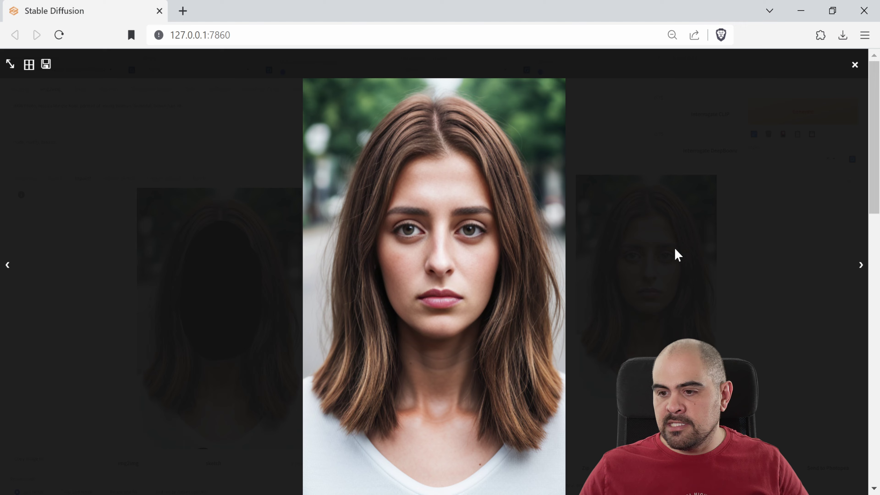
left_click(418, 258)
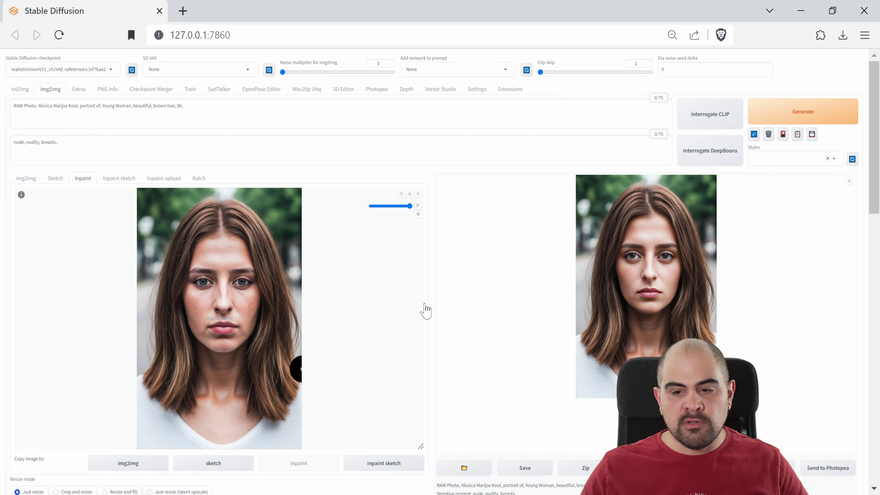
left_click(696, 282)
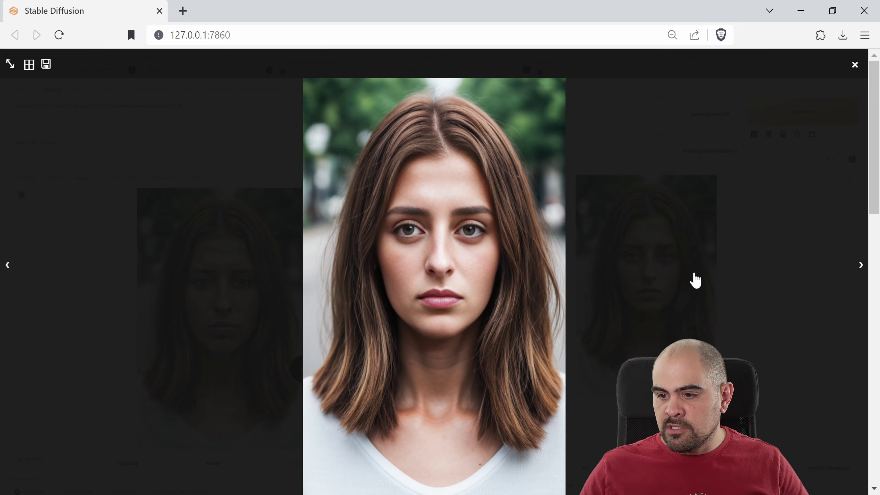
left_click(696, 248)
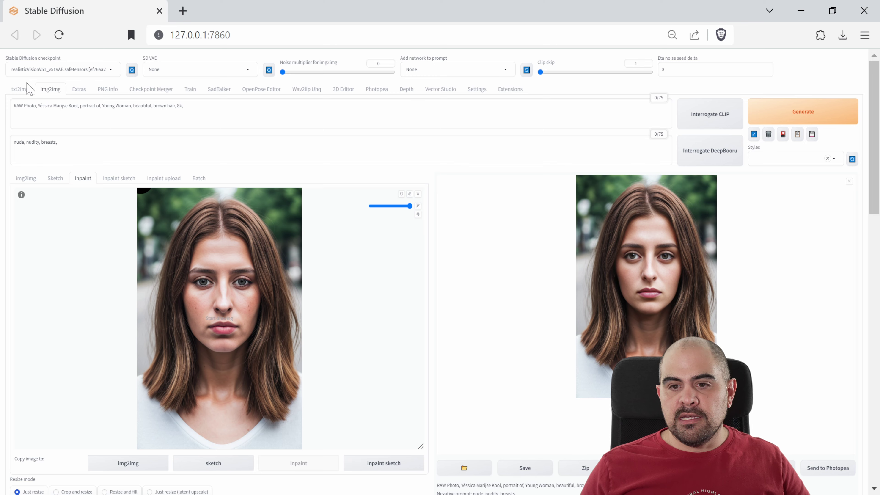
Step: Return to txt2img, reload the interface, and expand the ControlNet panel
left_click(24, 89)
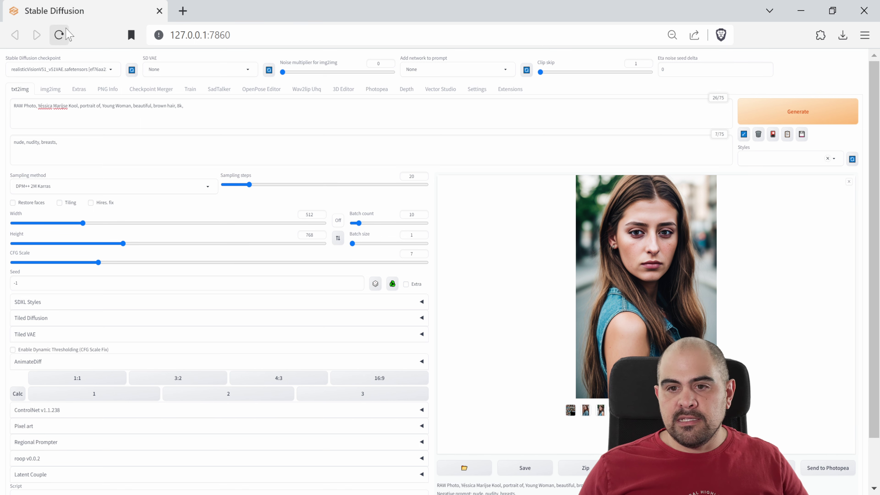
left_click(59, 35)
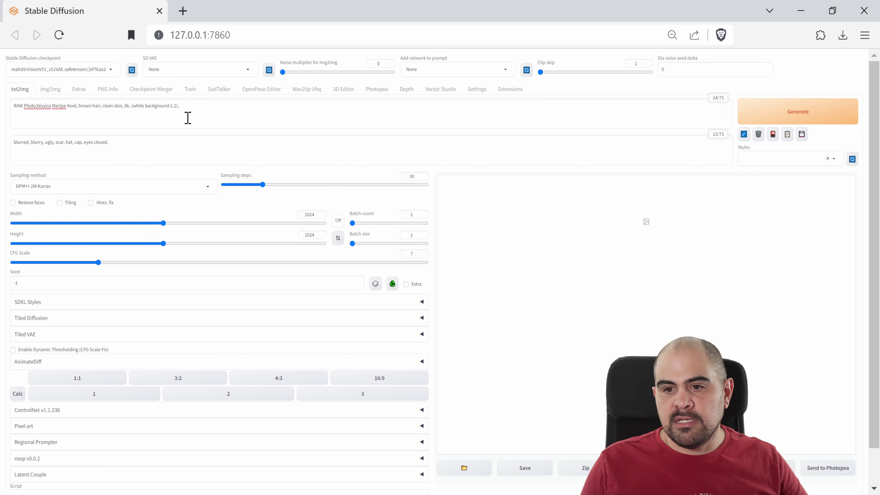
scroll(188, 118, "down", 2)
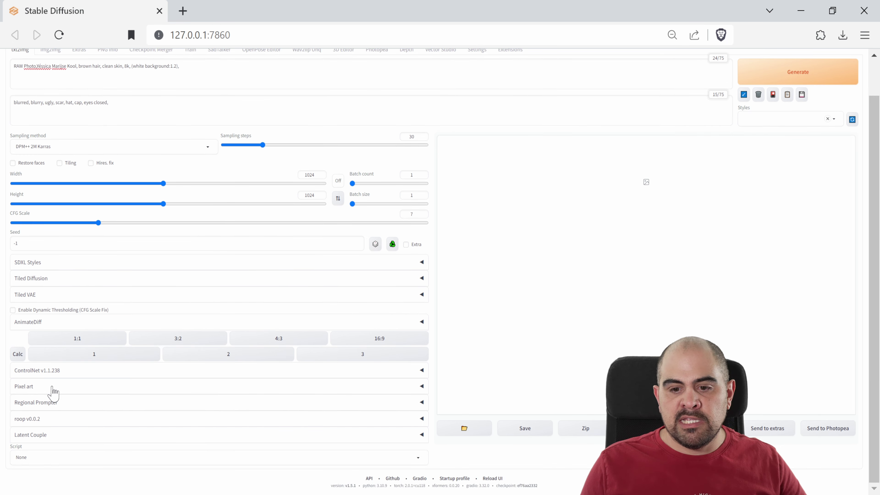
left_click(57, 373)
scroll(226, 409, "down", 8)
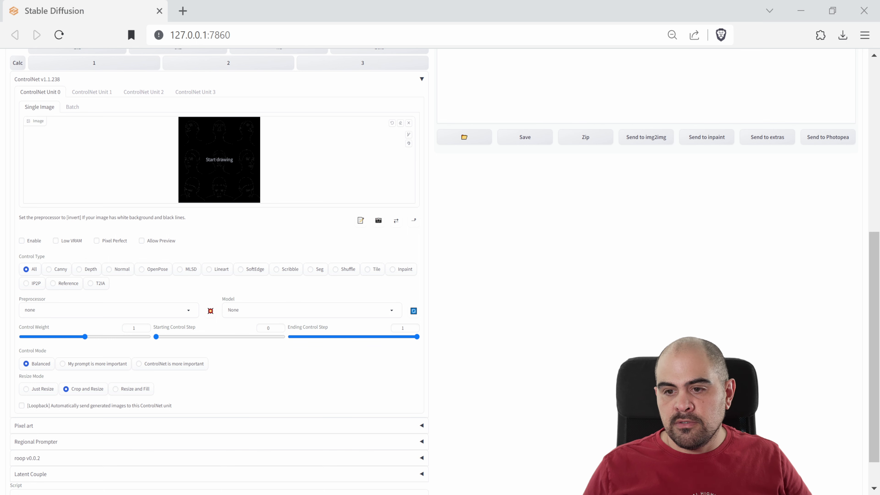
Step: Clear the reference image and enable ControlNet Canny, preprocessor none, favouring ControlNet over the prompt
left_click(409, 123)
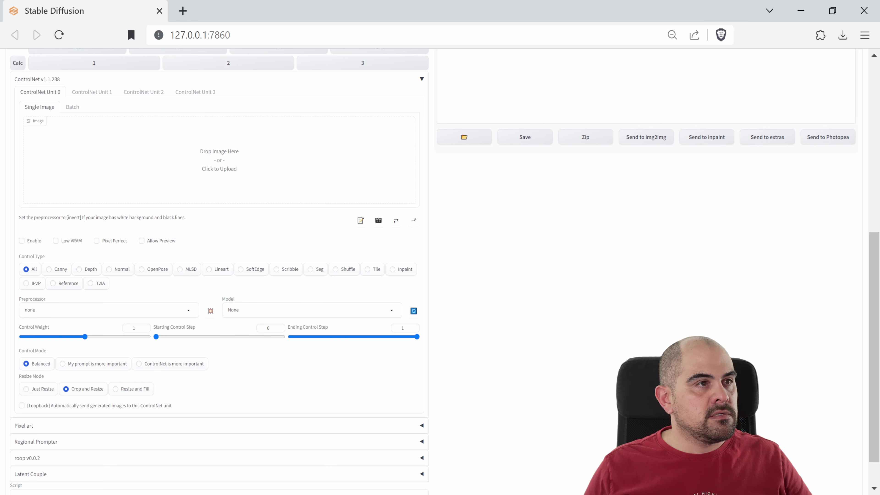
left_click(32, 242)
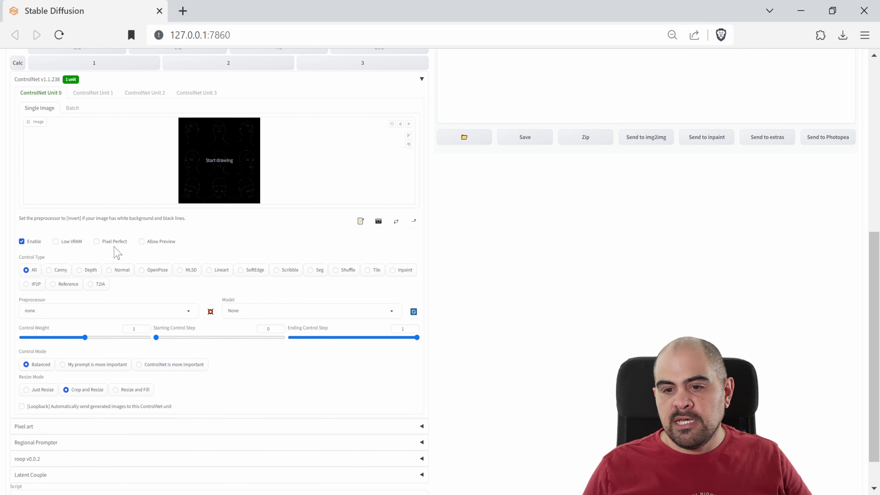
left_click(61, 272)
left_click(75, 309)
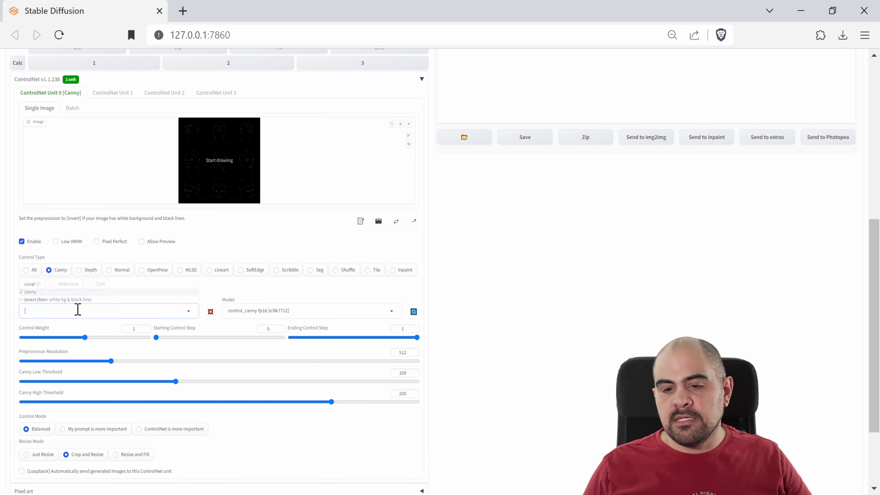
left_click(29, 284)
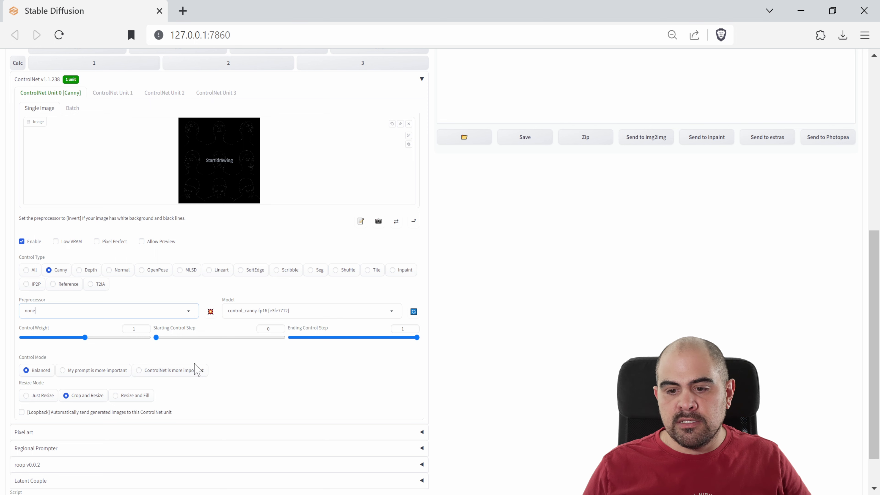
left_click(174, 379)
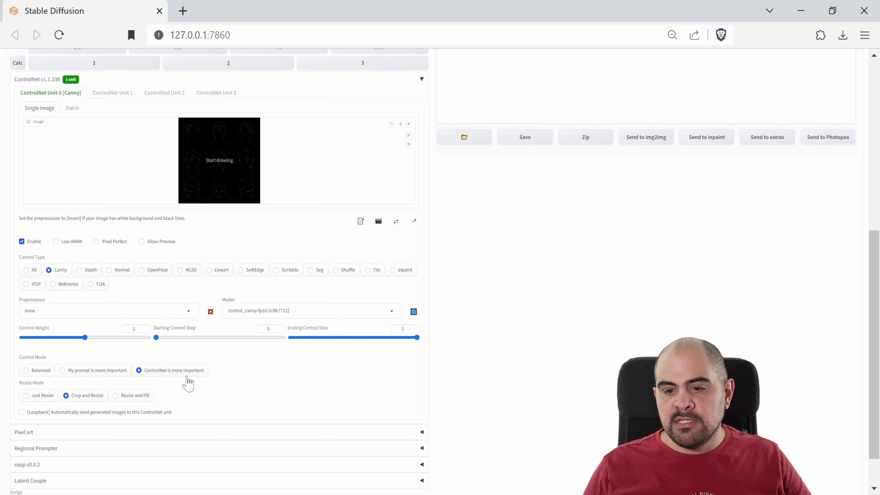
scroll(582, 354, "up", 10)
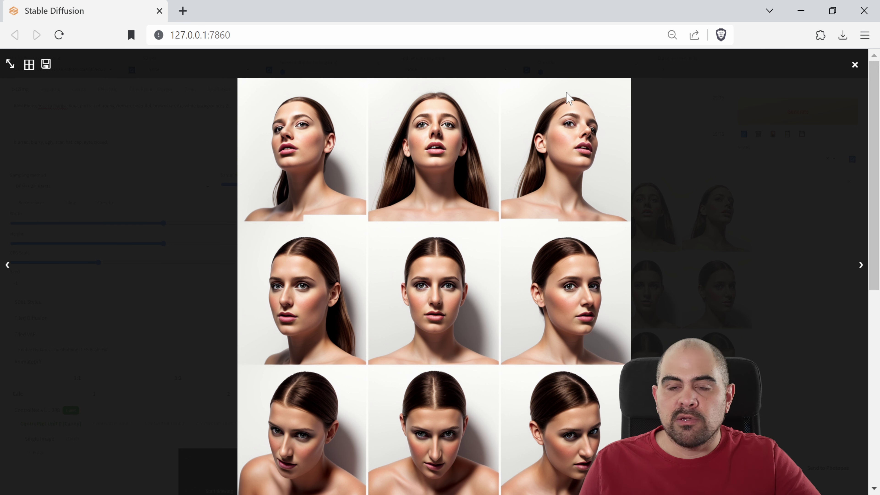
Step: Generate a fresh 3×3 face grid and view it full size
left_click(739, 232)
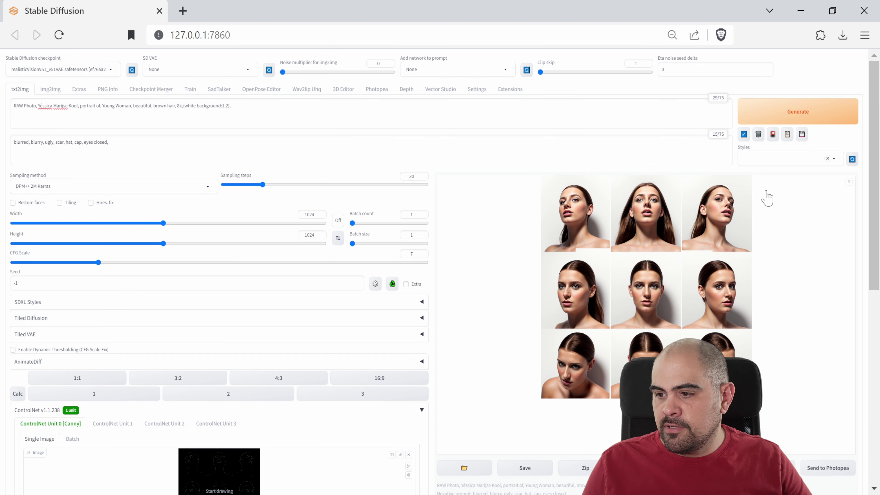
left_click(809, 116)
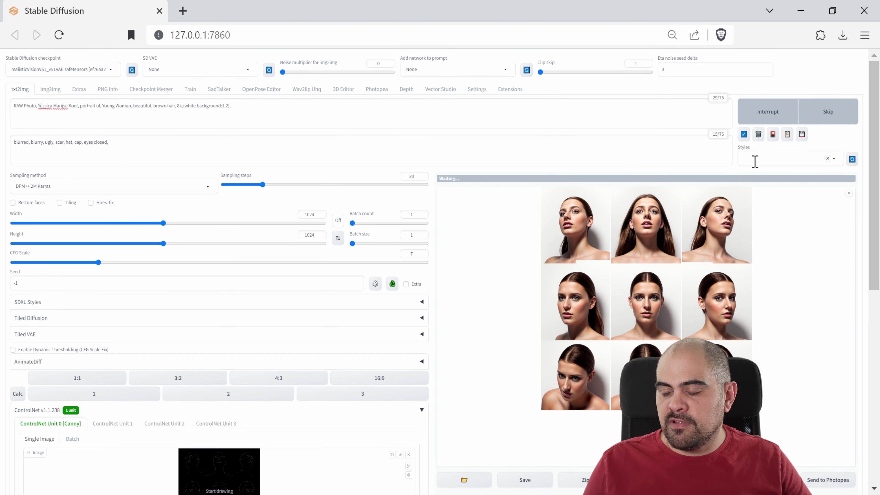
left_click(537, 326)
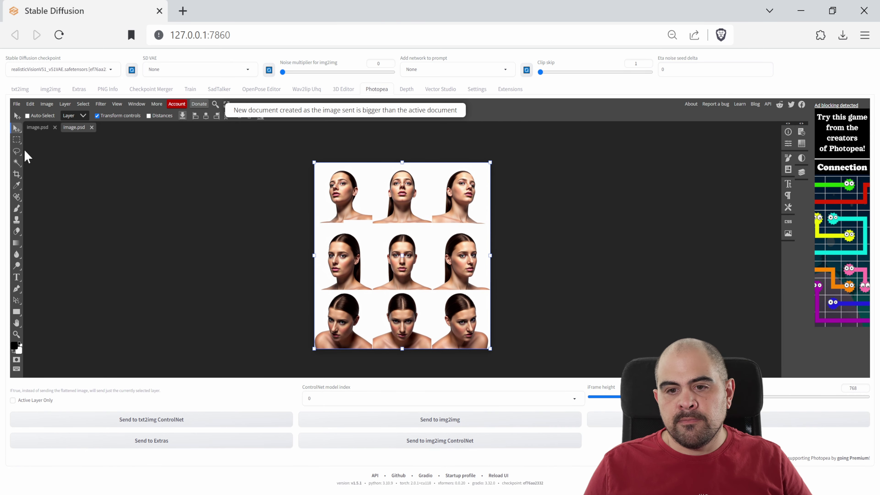
Step: Crop the grid down to the centre front-facing face with a rectangular selection
left_click(17, 139)
left_click_drag(375, 226, 431, 292)
left_click(46, 103)
left_click(52, 239)
Step: Export the cropped 324×361 face as a JPG
left_click(16, 103)
mouse_move(56, 207)
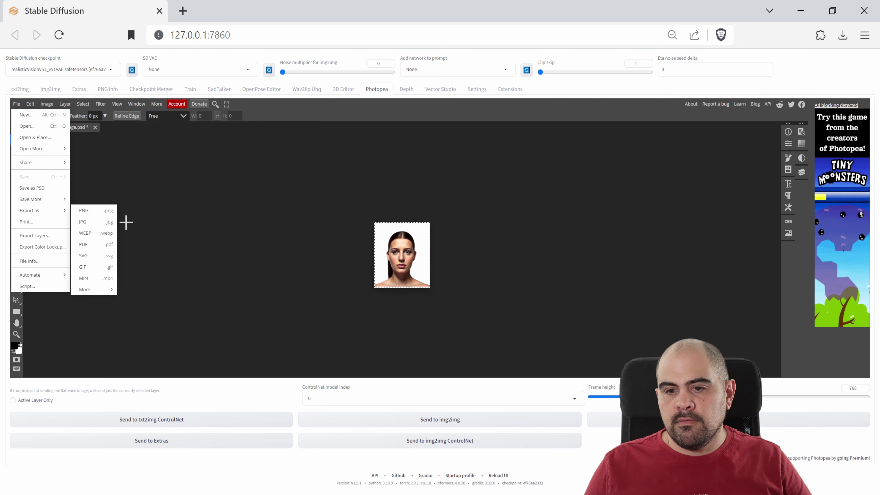
left_click(88, 223)
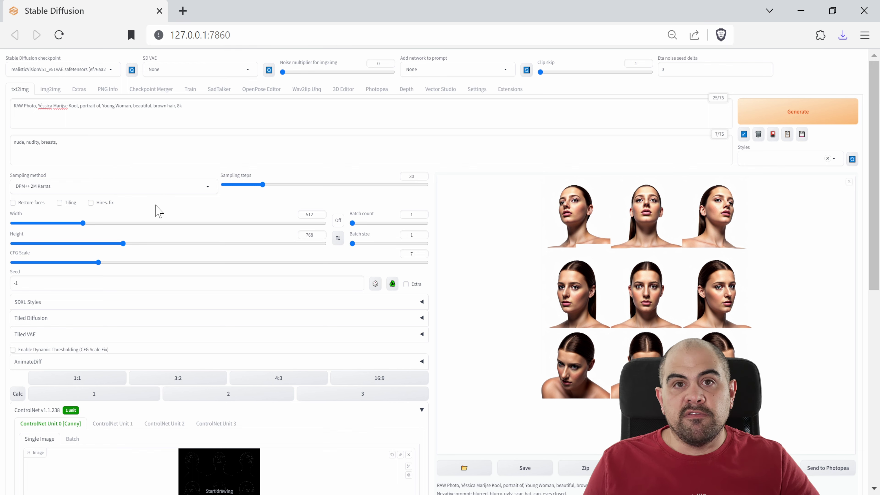
Step: Disable ControlNet and enable roop with the cropped centre face as source image
scroll(167, 193, "down", 6)
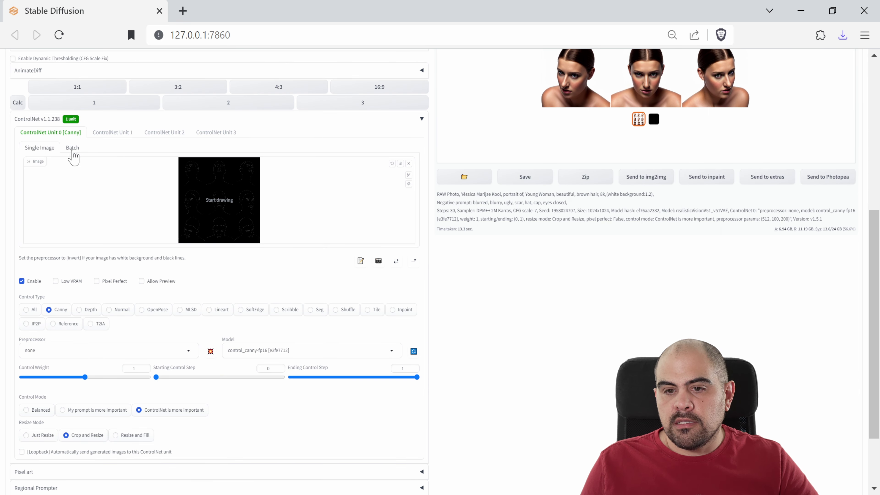
left_click(22, 282)
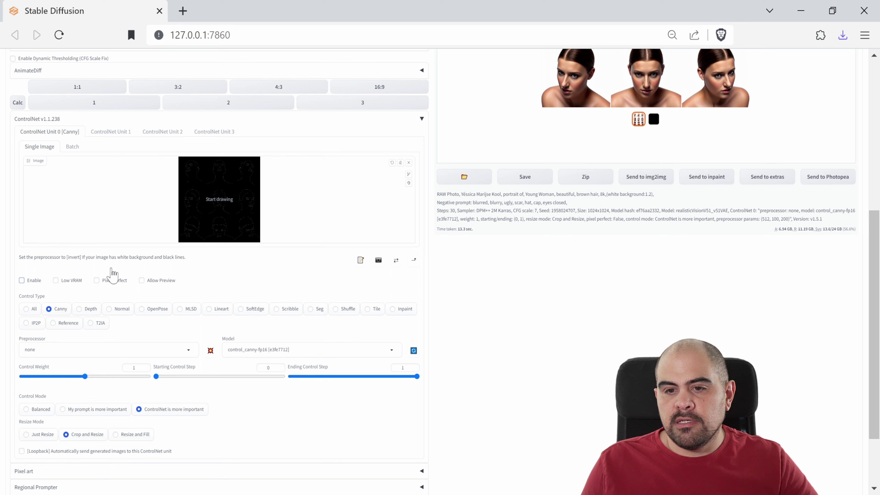
scroll(118, 243, "down", 2)
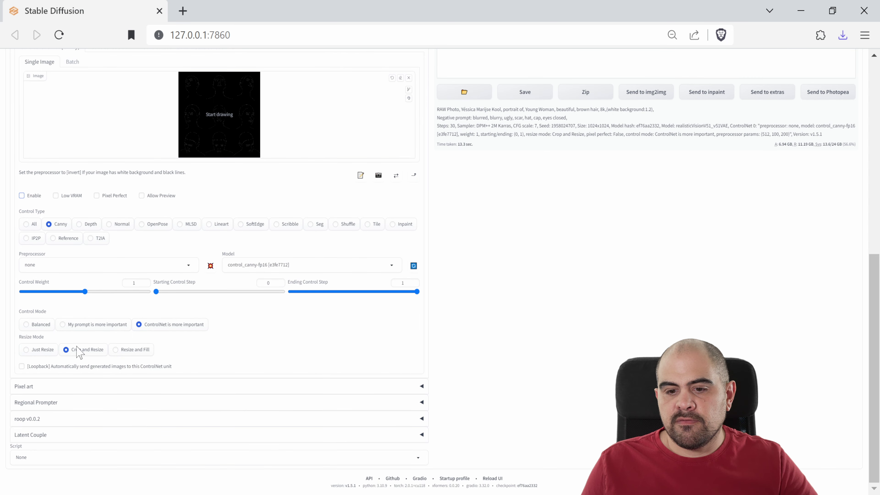
left_click(33, 419)
scroll(219, 413, "down", 6)
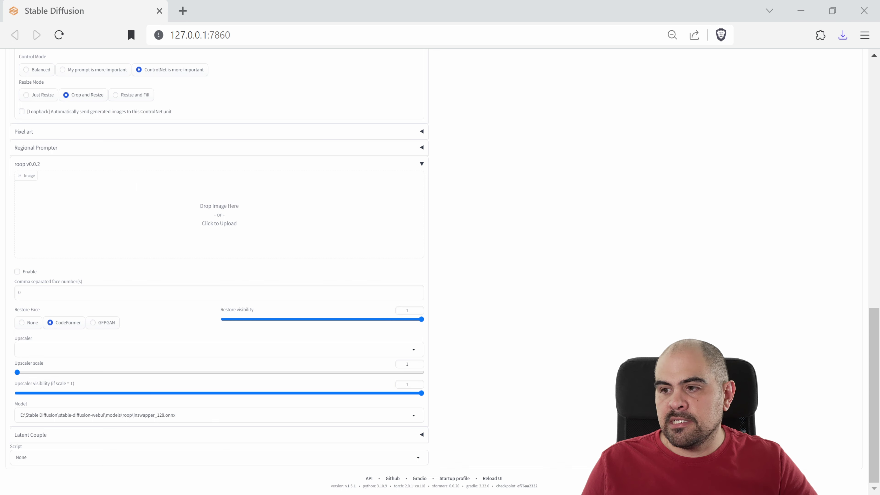
left_click_drag(833, 11, 322, 251)
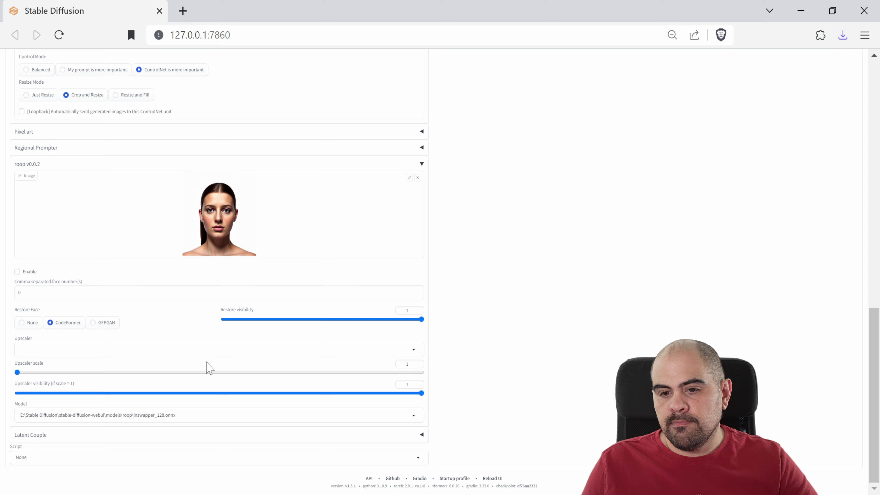
left_click(17, 271)
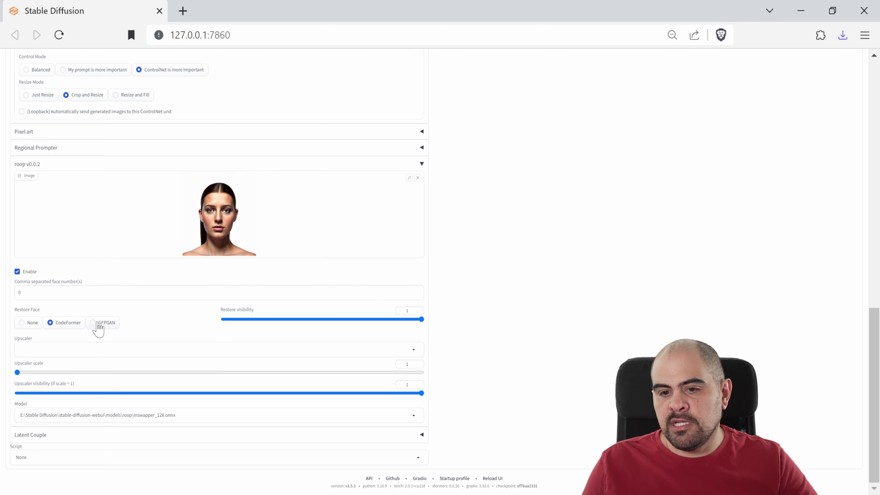
Step: Raise the batch count to 10
scroll(523, 234, "up", 14)
scroll(523, 235, "up", 4)
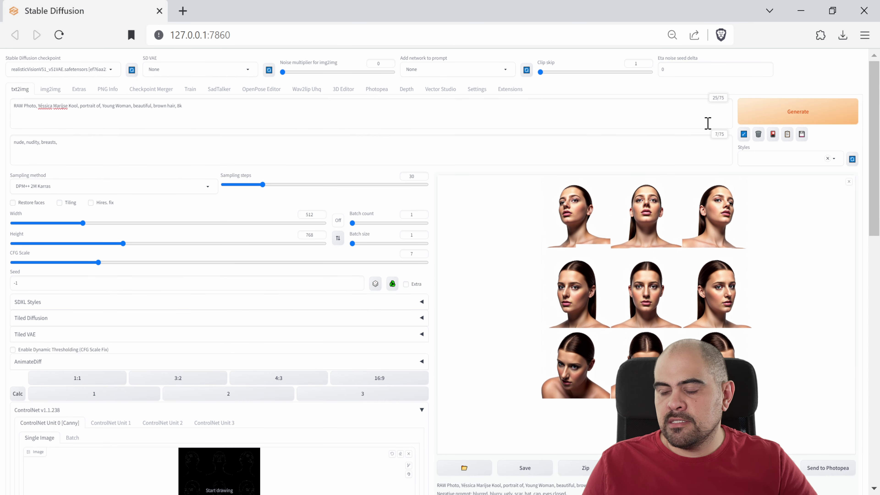
left_click_drag(350, 223, 359, 224)
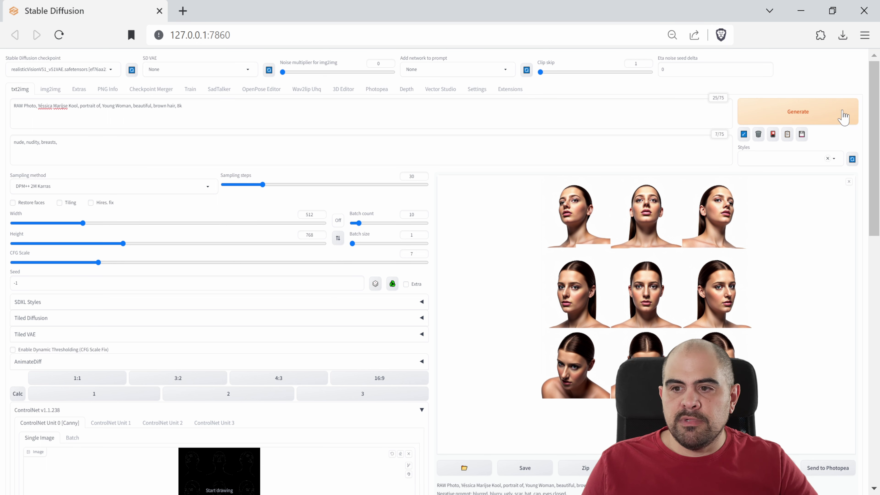
Step: Generate ten brown-haired woman portraits carrying the roop-swapped front-facing face
left_click(845, 118)
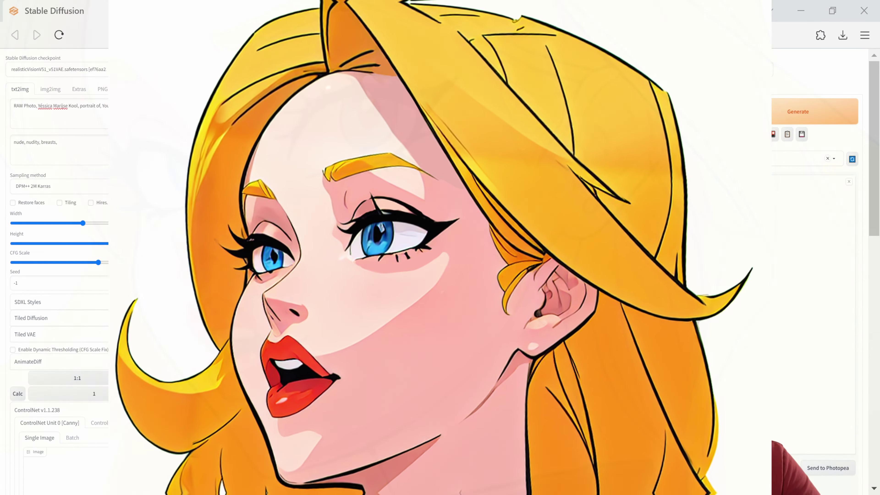
left_click(663, 296)
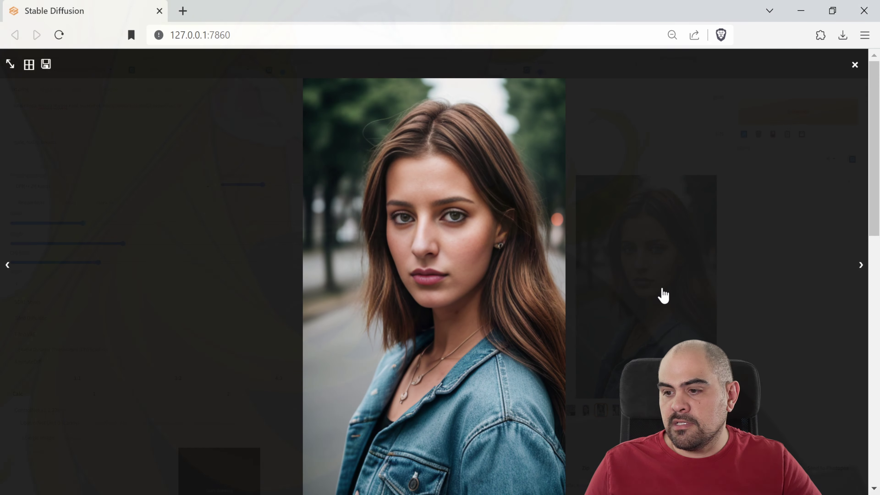
key("Right")
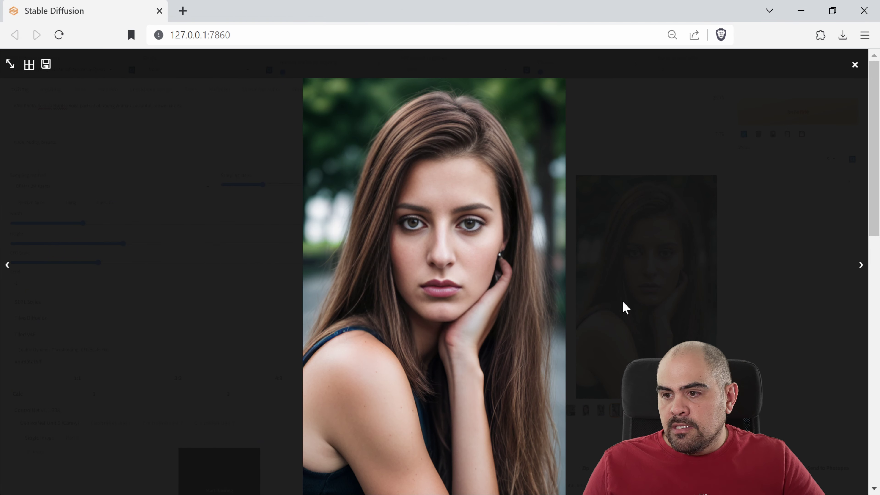
key("Right")
key("Right")
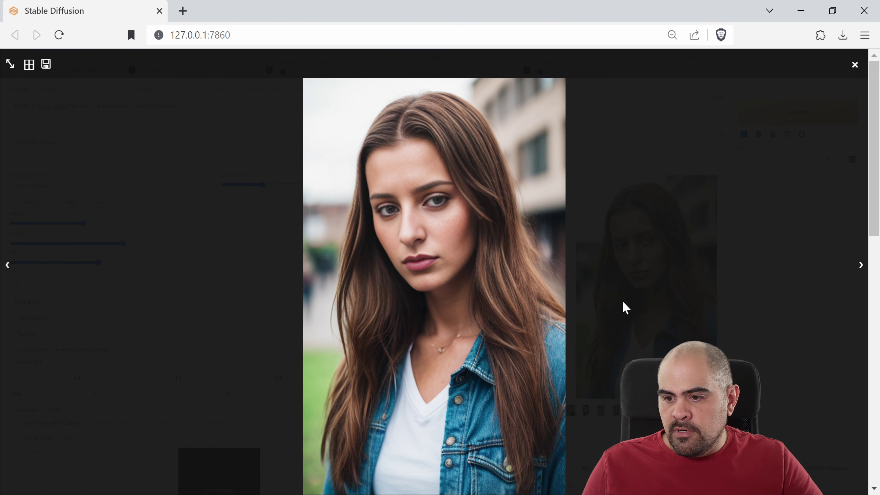
key("Left")
key("Left")
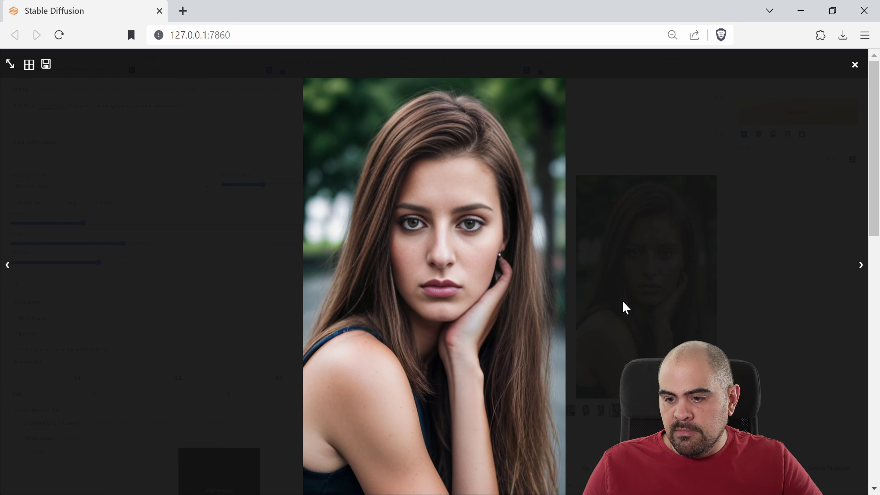
key("Right")
key("Right")
key("Right")
key("Right")
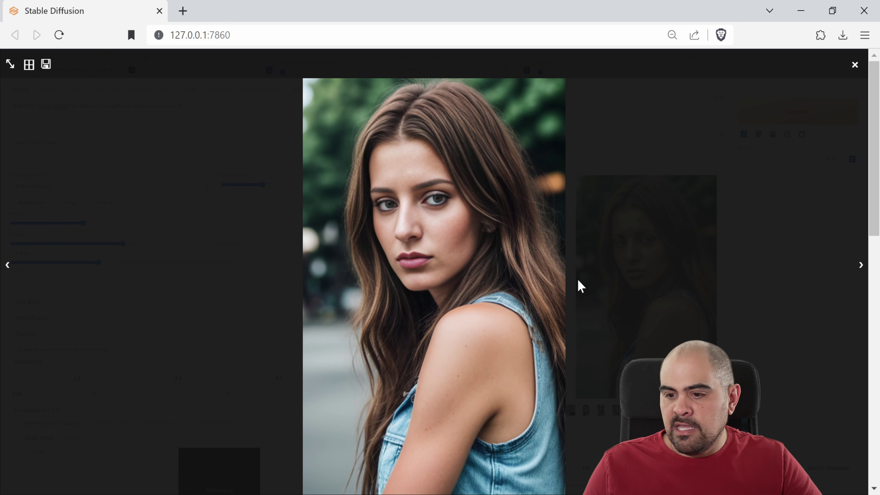
key("Right")
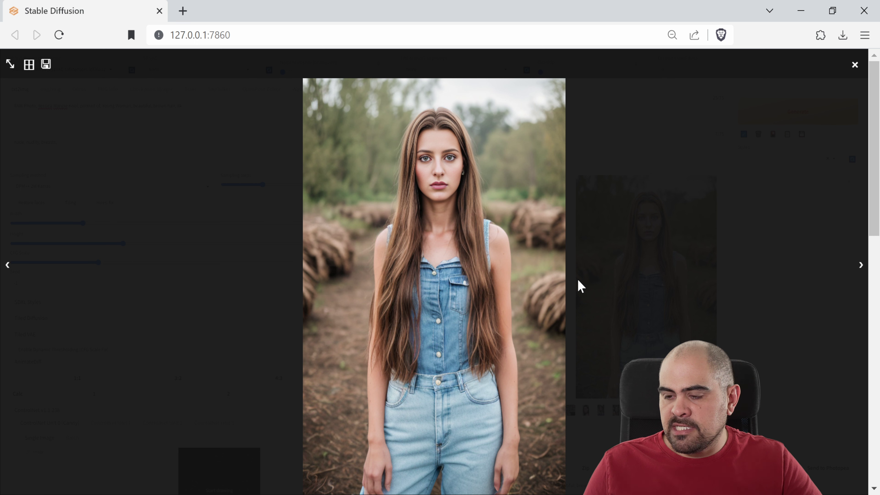
key("Right")
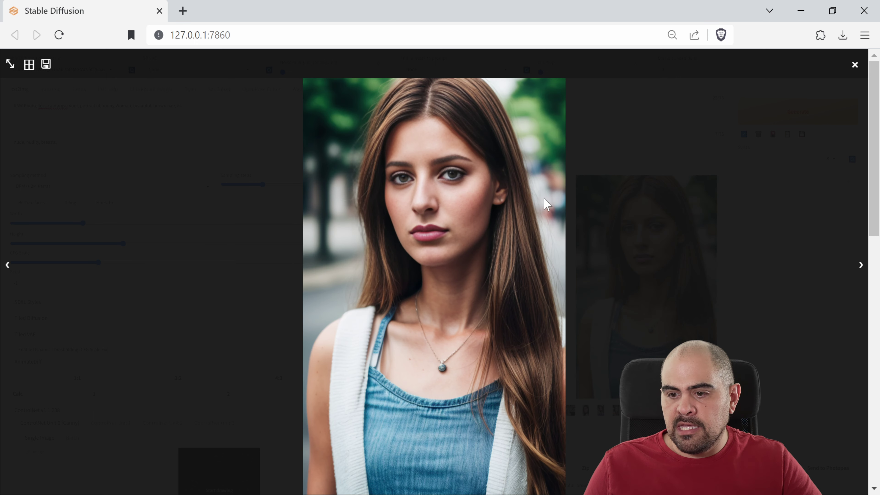
key("Right")
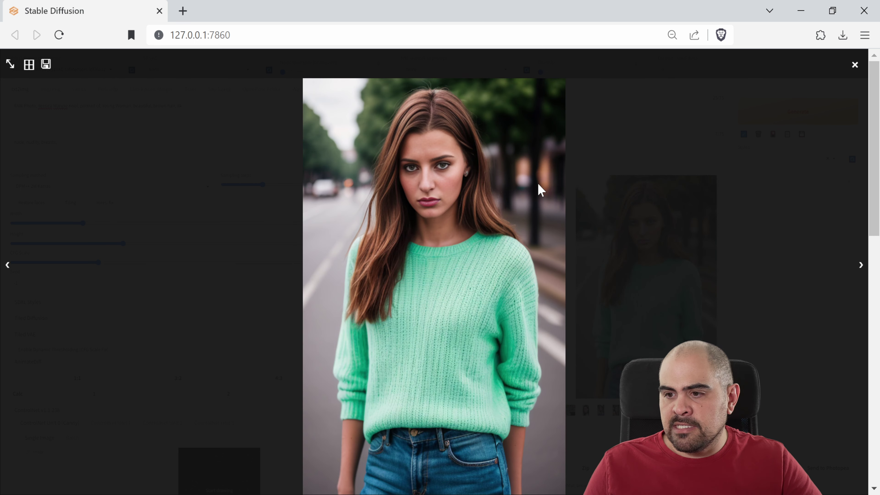
key("Right")
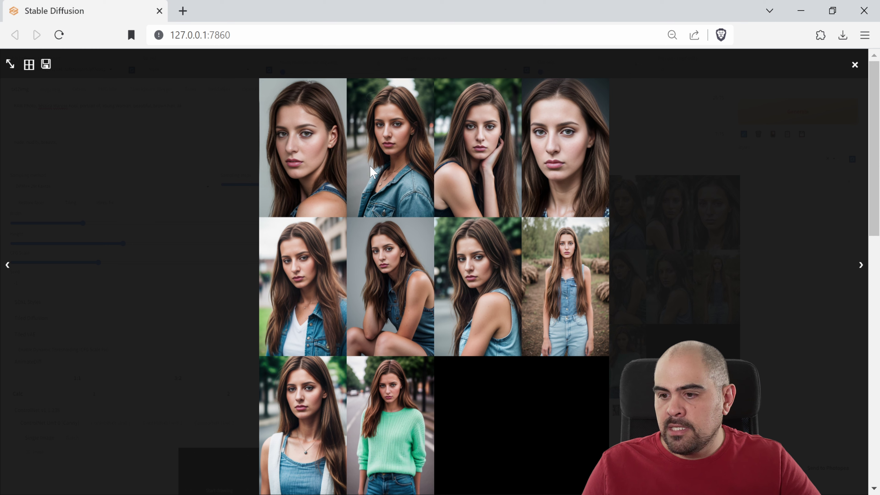
left_click(770, 264)
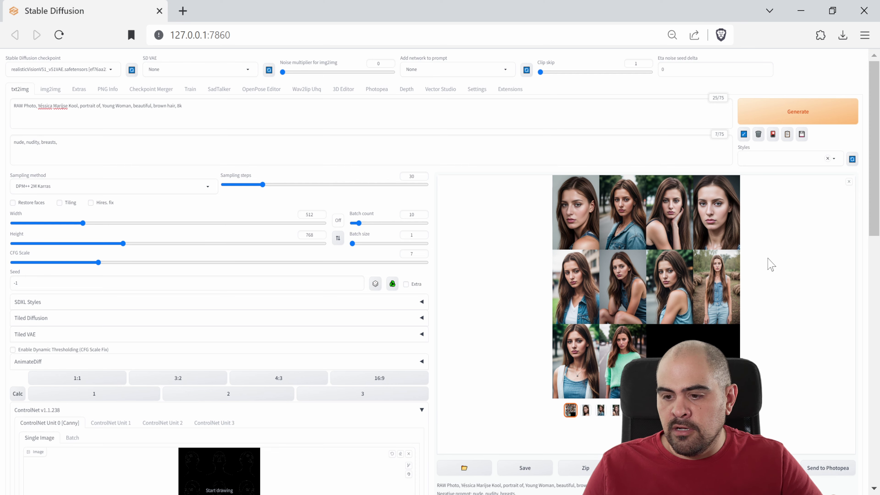